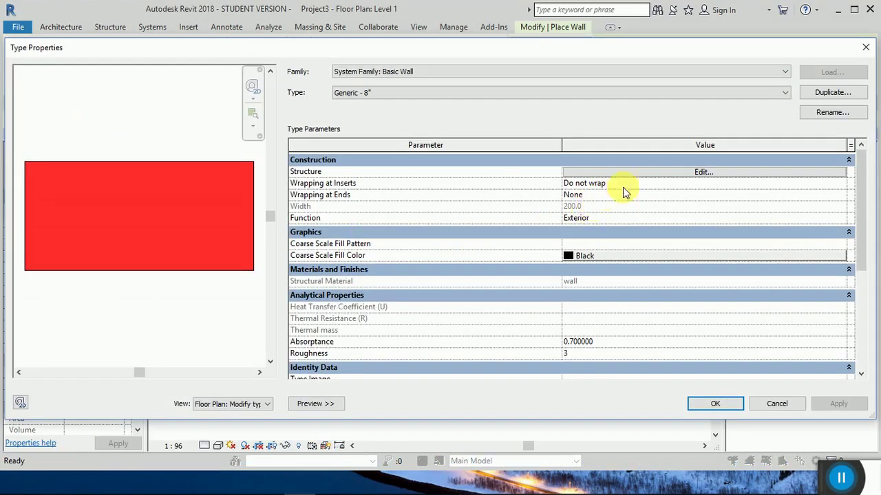
# Insert a new structure layer in the Generic - 8" wall assembly and place it beneath the wall layer, on the interior side
pyautogui.click(668, 173)
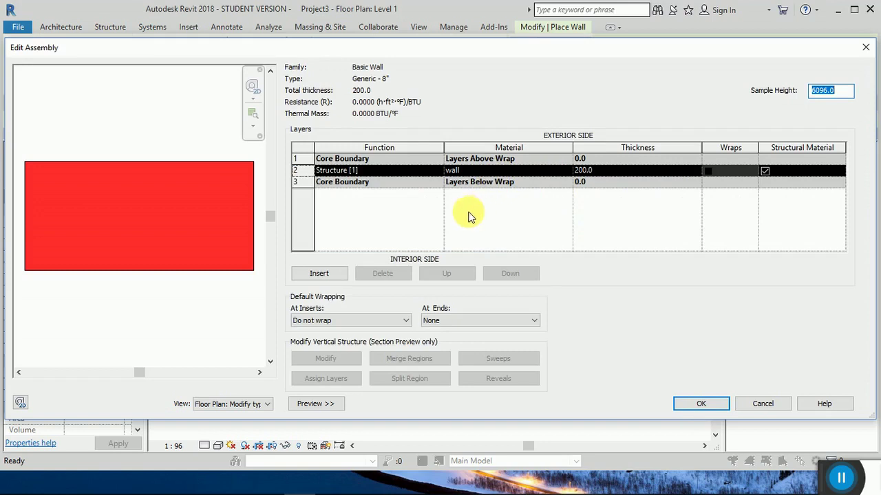
pyautogui.click(319, 274)
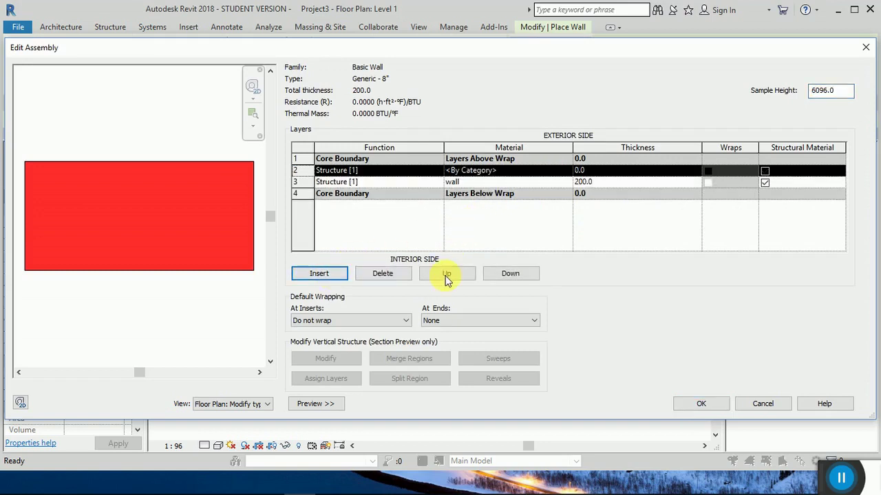
pyautogui.click(505, 275)
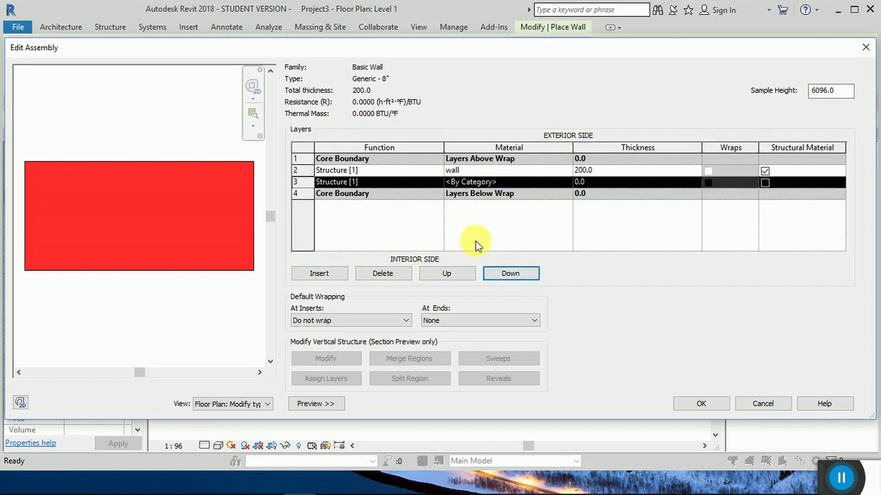
# Create a new material for the added interior layer and name it Int wall
pyautogui.click(528, 185)
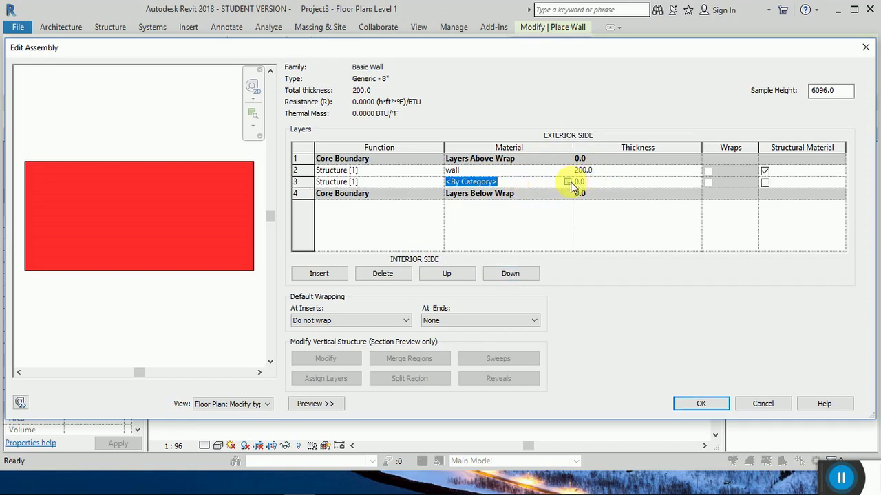
pyautogui.click(567, 182)
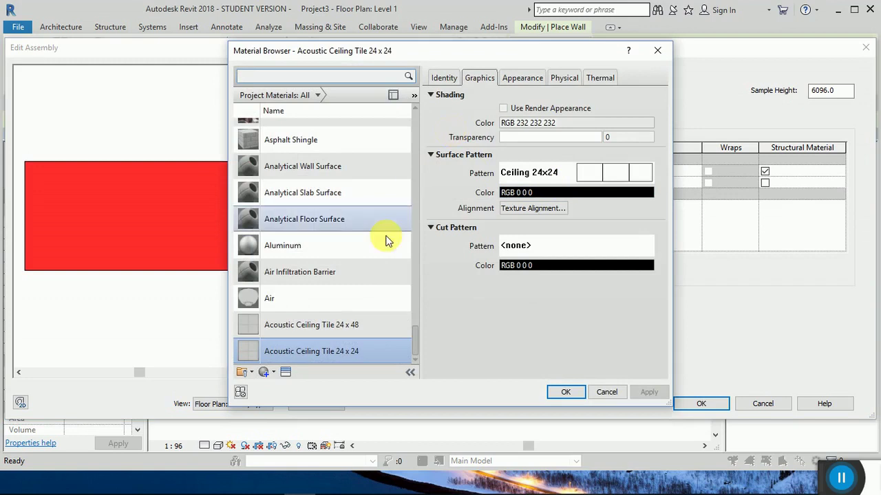
pyautogui.click(274, 373)
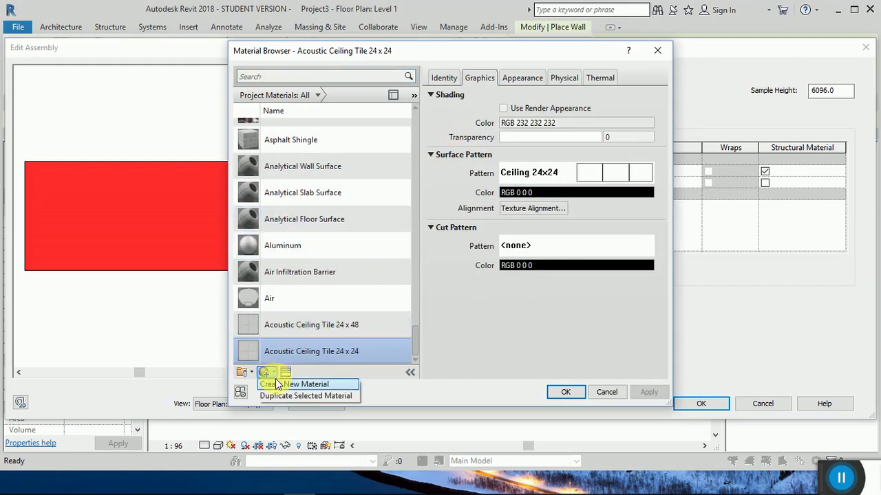
pyautogui.click(277, 383)
pyautogui.rightClick(330, 218)
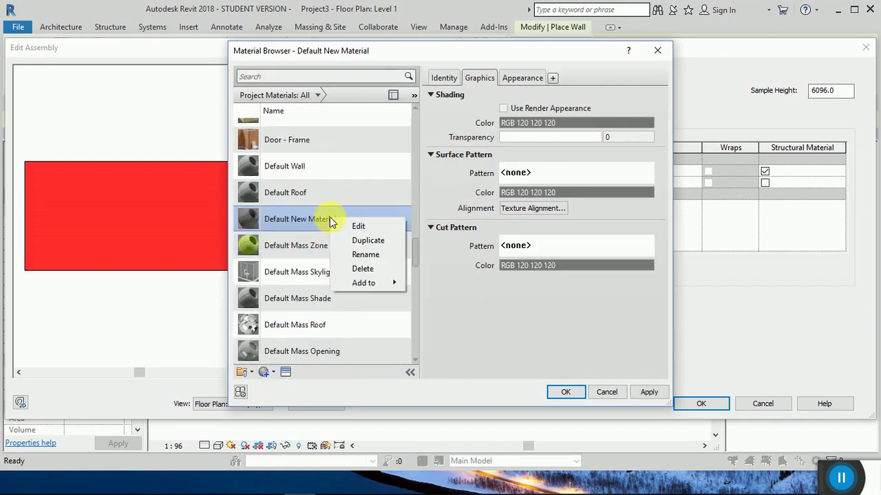
pyautogui.click(353, 256)
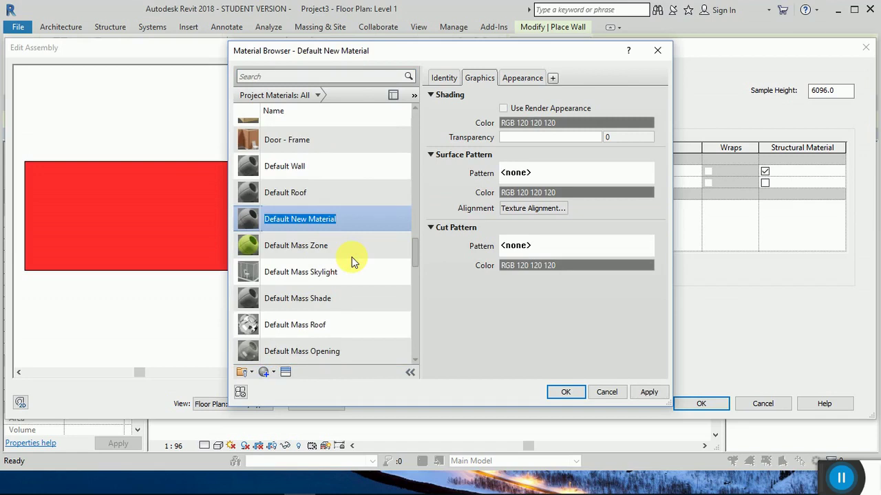
pyautogui.write('Int wall')
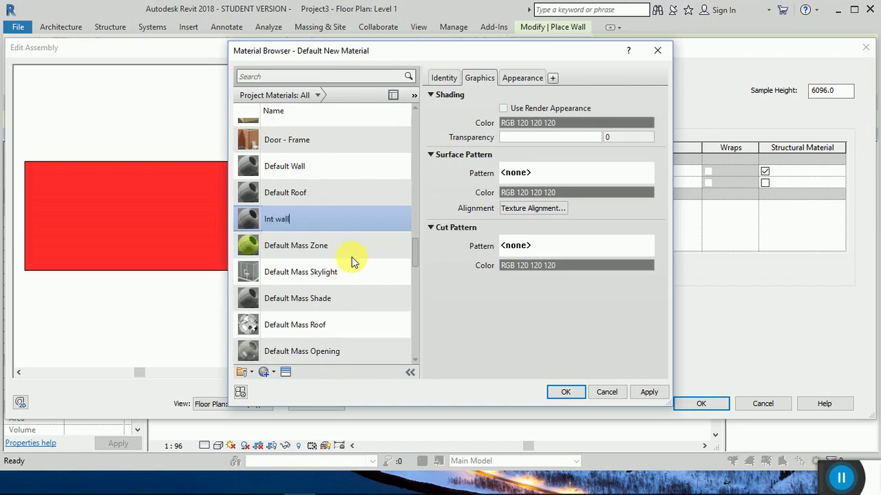
# Make Int wall use its render appearance, replace its appearance asset with Cool White wall paint, and assign the material to the layer
pyautogui.click(503, 109)
pyautogui.click(522, 78)
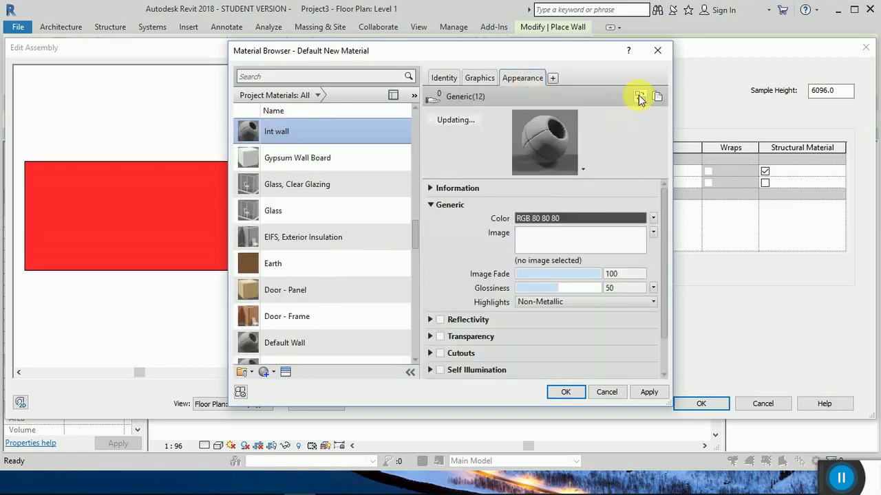
pyautogui.click(639, 97)
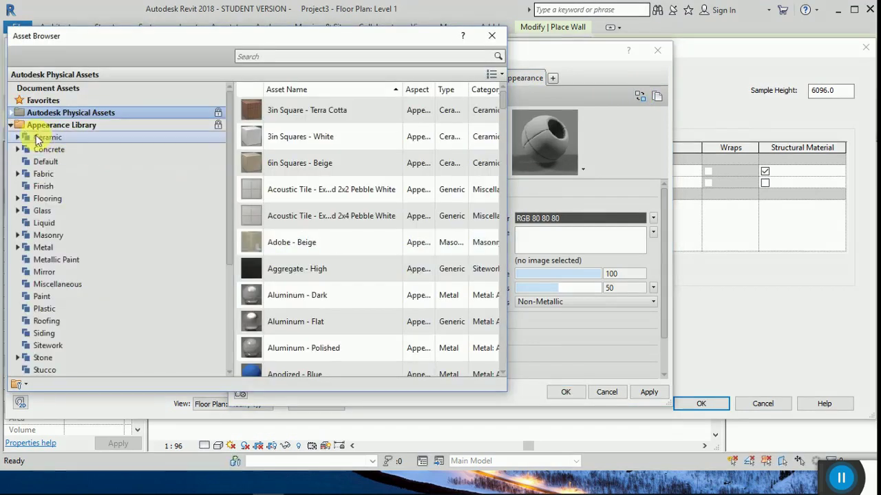
pyautogui.scroll(-3, 86, 197)
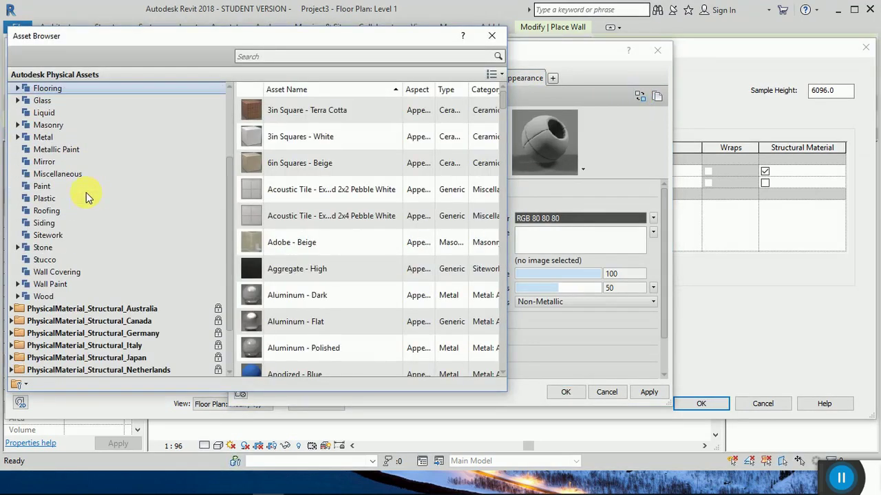
pyautogui.click(58, 284)
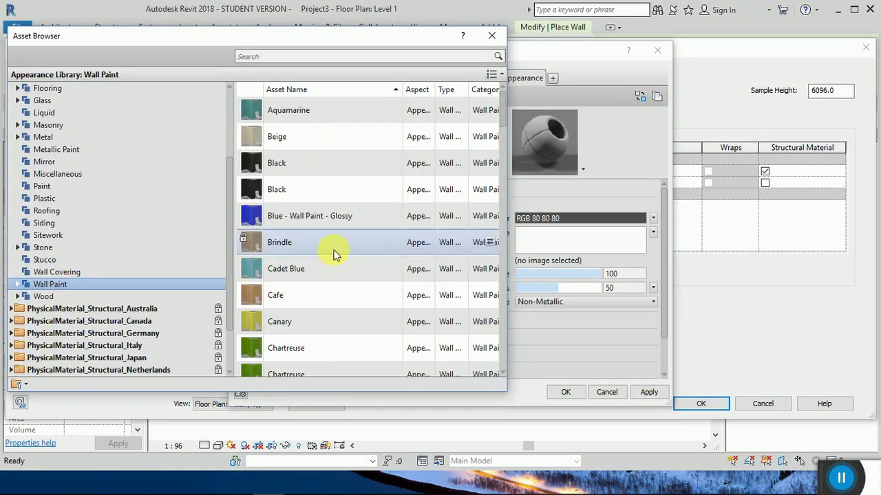
pyautogui.scroll(-2, 386, 247)
pyautogui.scroll(-1, 396, 268)
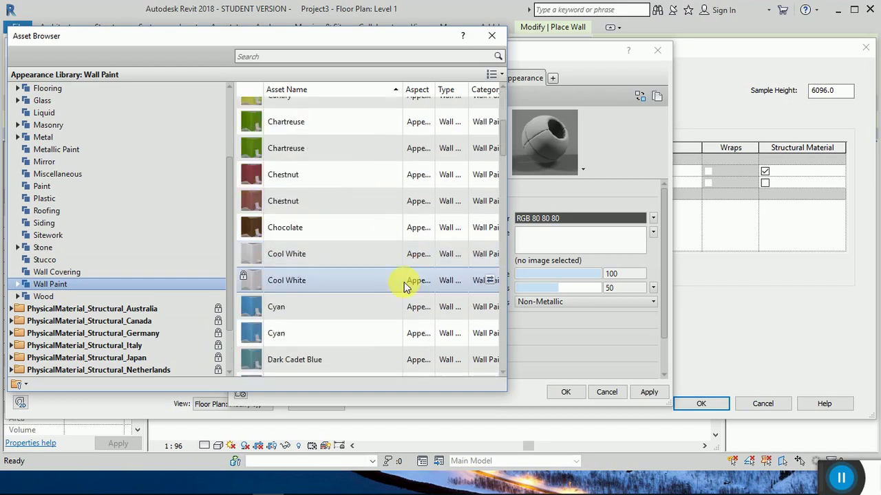
pyautogui.click(490, 254)
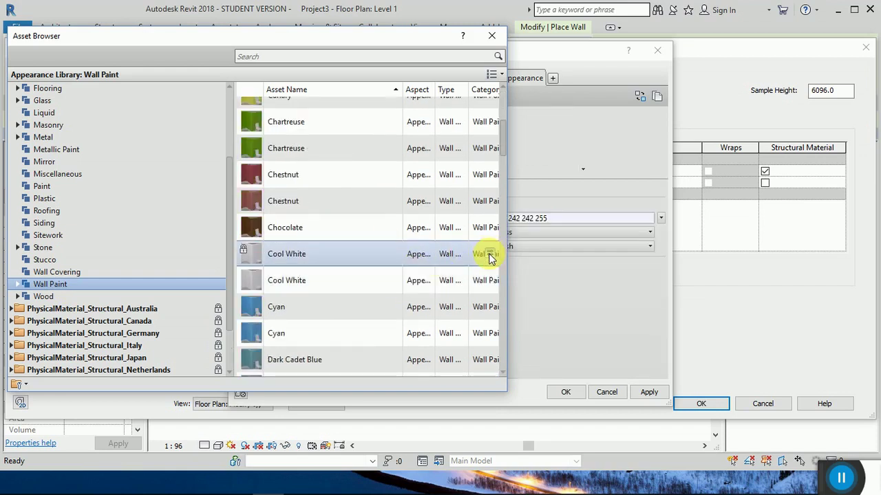
pyautogui.click(498, 41)
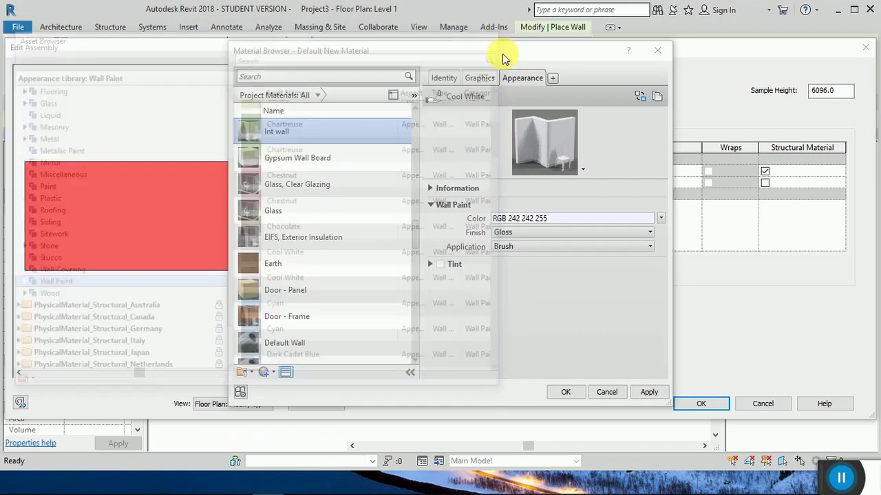
pyautogui.click(648, 392)
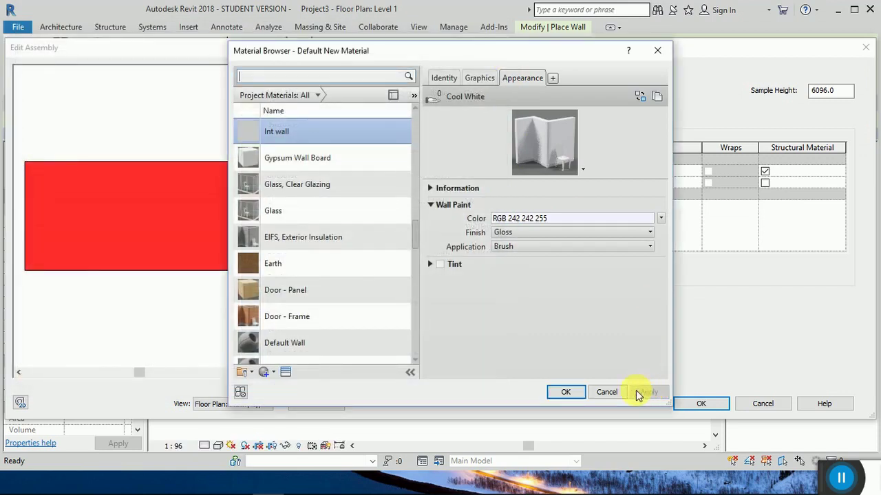
pyautogui.click(575, 392)
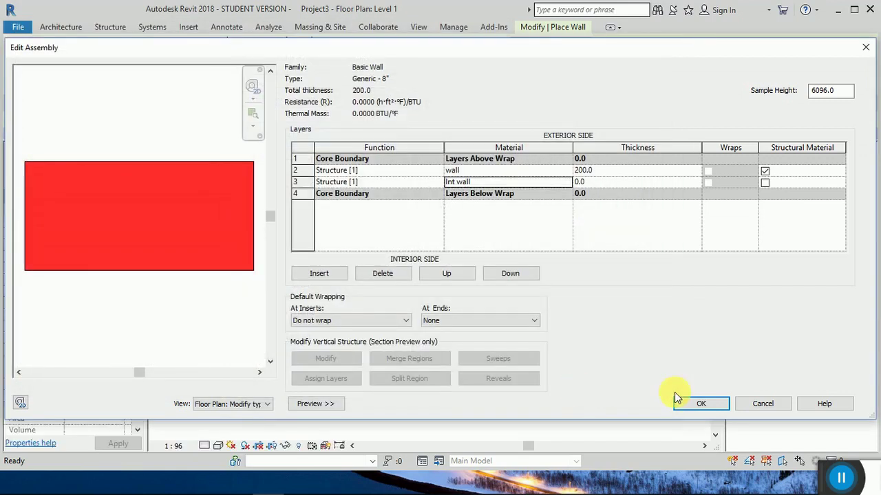
# Set the thickness of both the wall and Int wall layers to 100 and accept the wall type changes
pyautogui.click(606, 176)
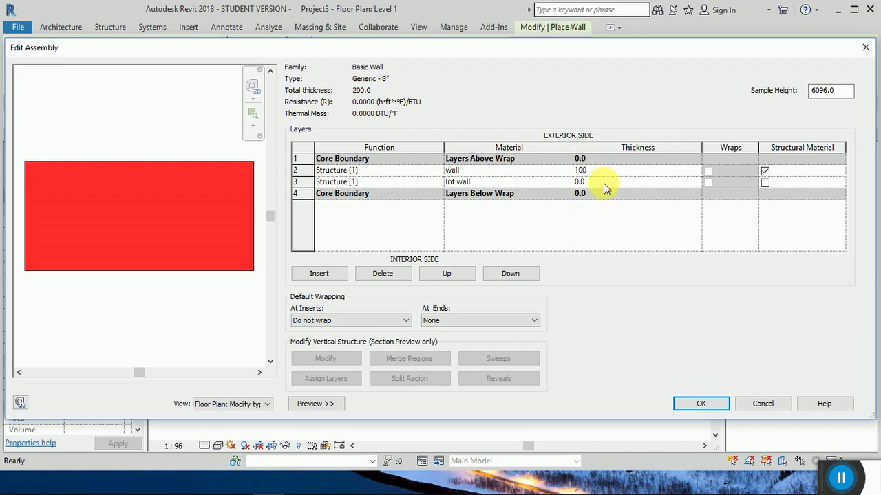
pyautogui.write('100')
pyautogui.click(606, 183)
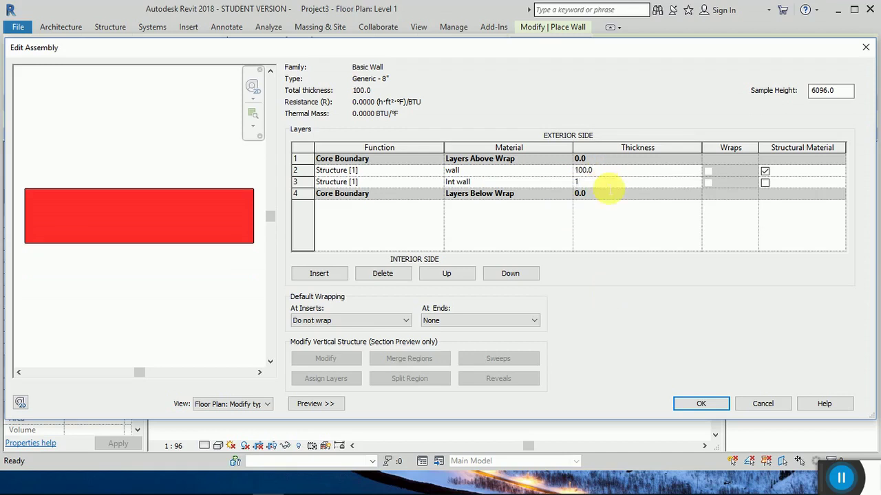
pyautogui.write('100')
pyautogui.click(698, 406)
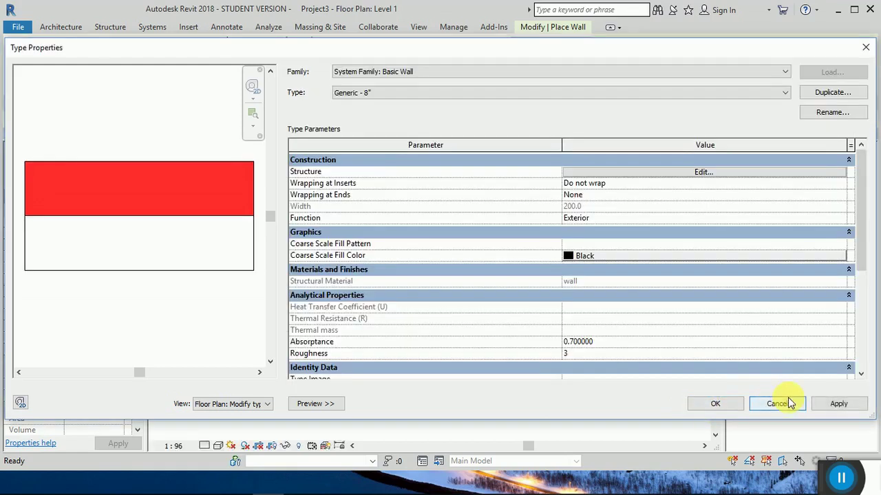
pyautogui.click(728, 404)
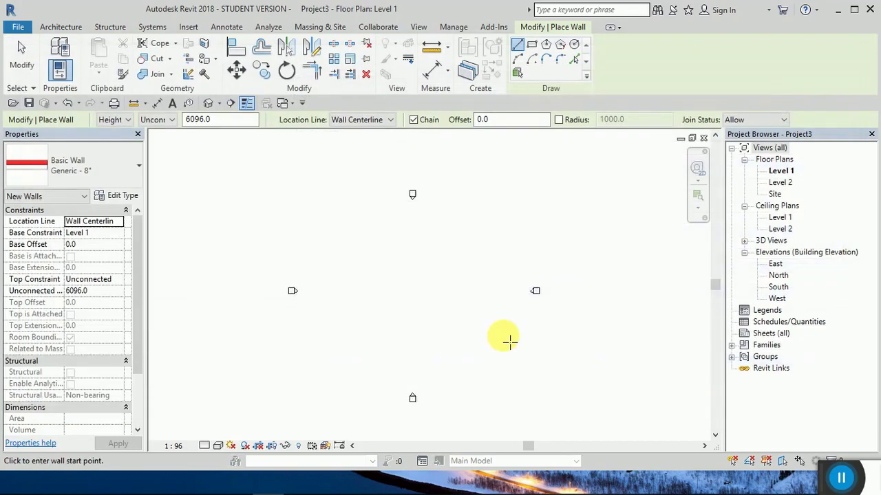
# Draw a horizontal wall about 25000 long between the elevation markers in the Level 1 plan and show it from the front in 3D
pyautogui.click(344, 294)
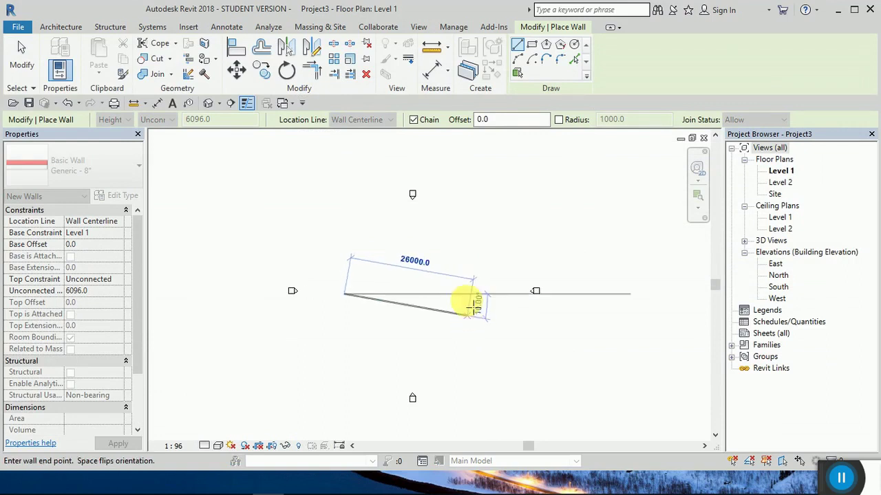
pyautogui.click(465, 296)
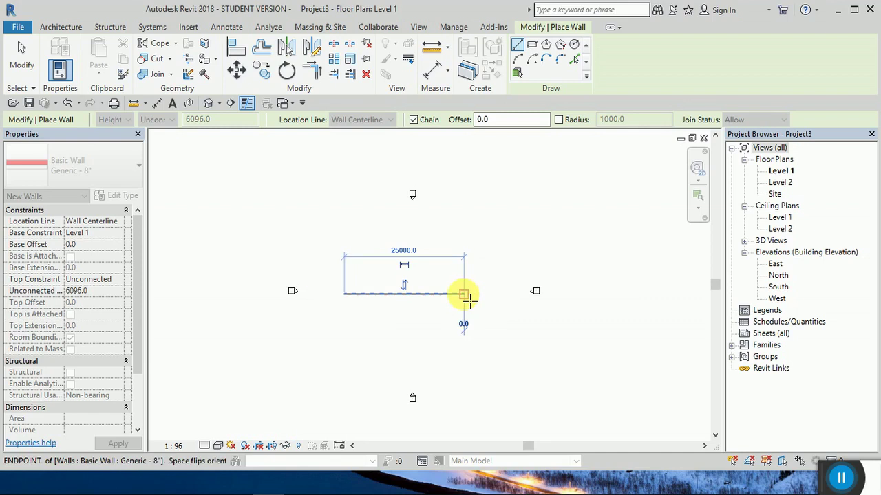
pyautogui.press('Escape')
pyautogui.press('Escape')
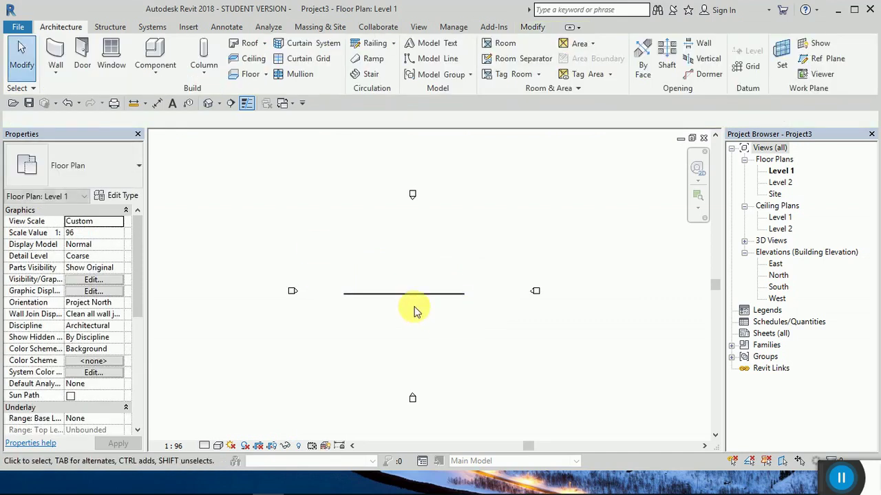
pyautogui.click(207, 104)
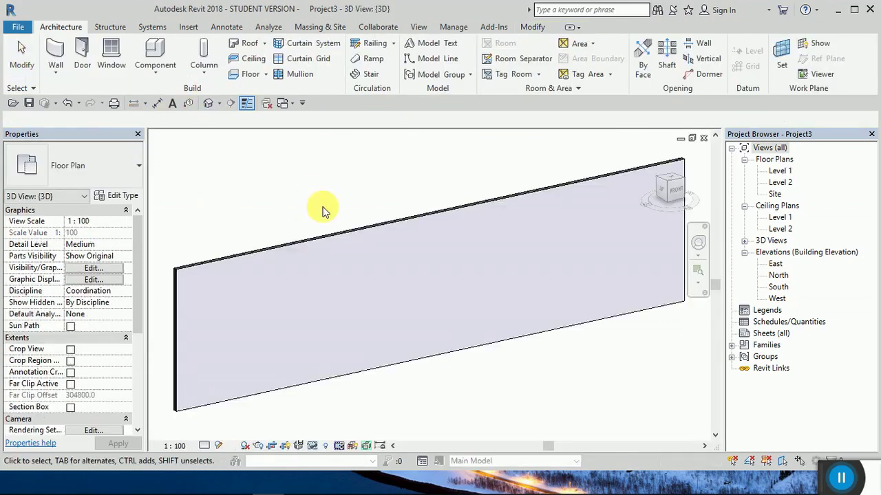
pyautogui.click(675, 190)
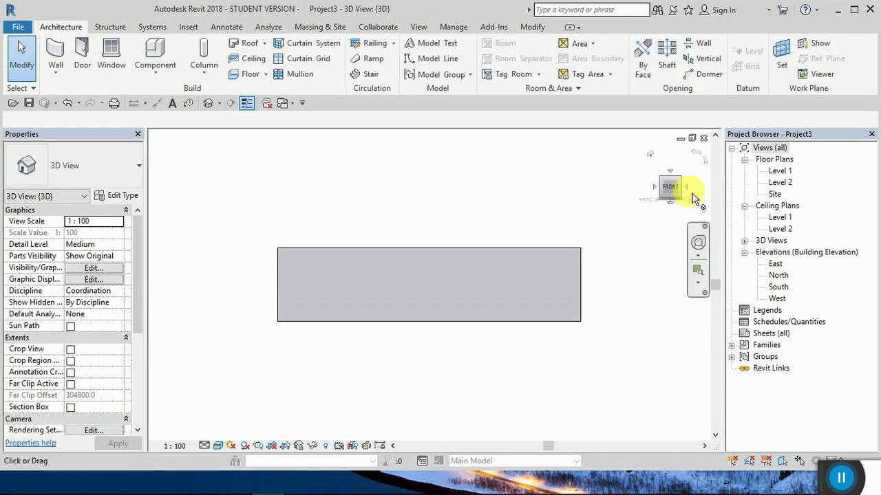
# Flip the wall's orientation in the Level 1 plan and check its front face in the 3D view
pyautogui.doubleClick(774, 171)
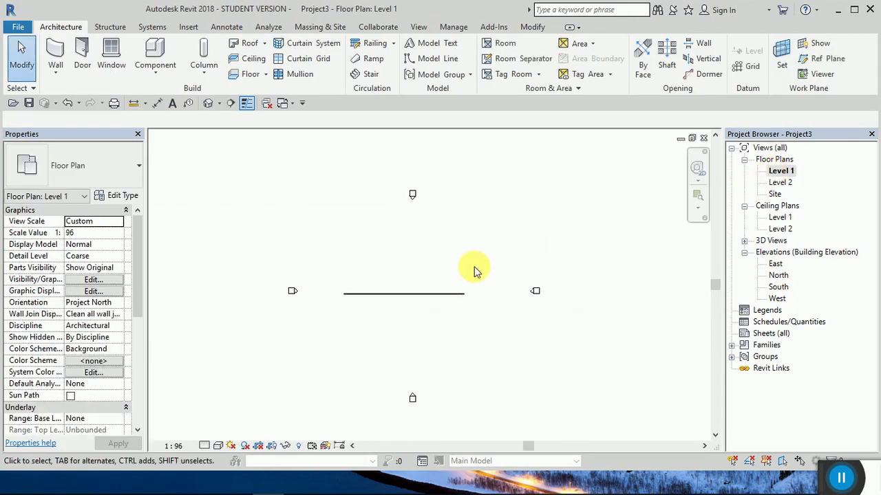
pyautogui.click(406, 293)
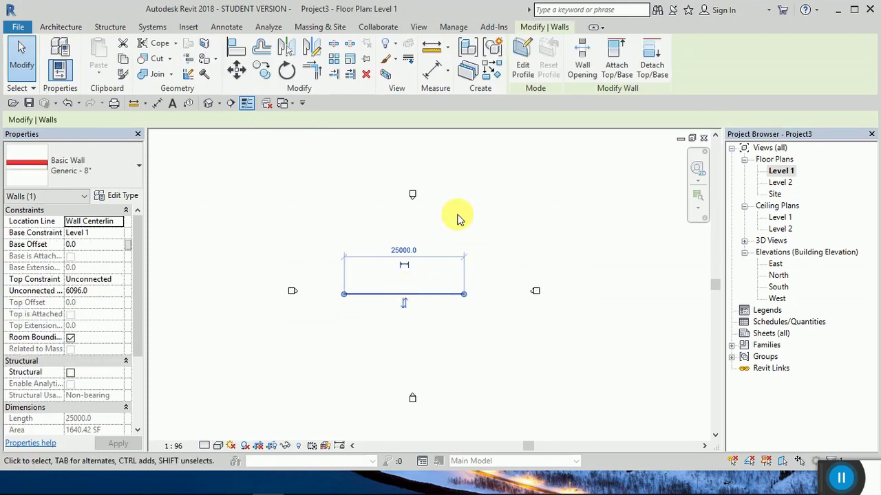
pyautogui.click(207, 102)
pyautogui.click(387, 236)
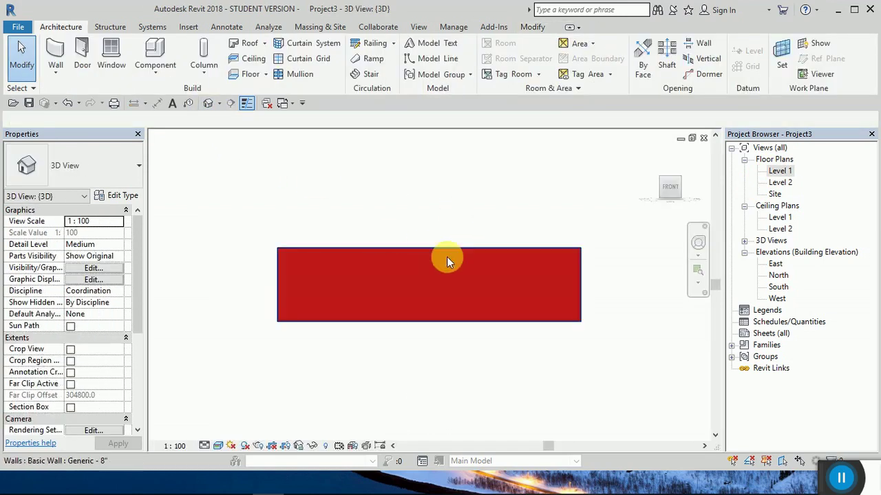
pyautogui.scroll(3, 440, 299)
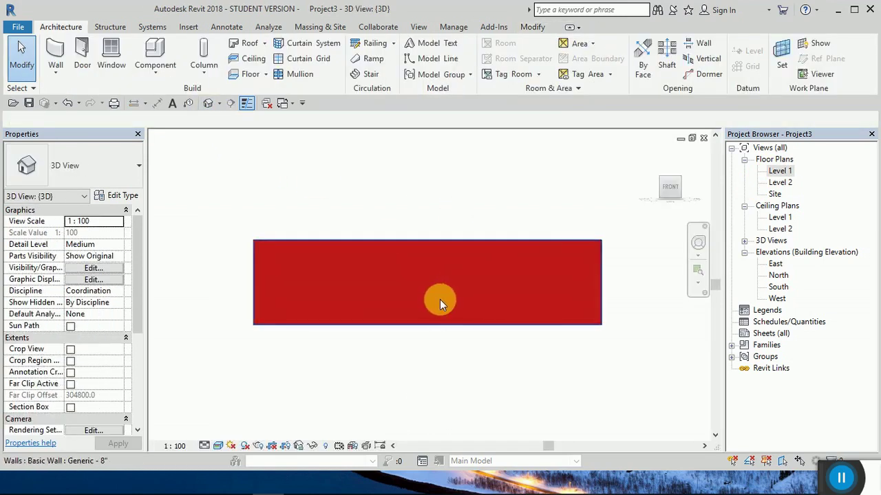
pyautogui.click(382, 294)
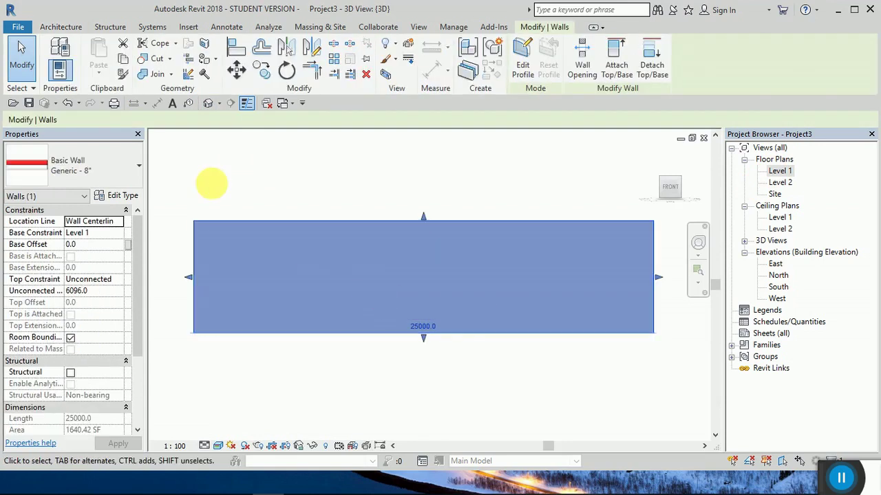
pyautogui.click(212, 185)
# Start an in-place model in the Walls category and accept Walls 1 as its name
pyautogui.click(157, 77)
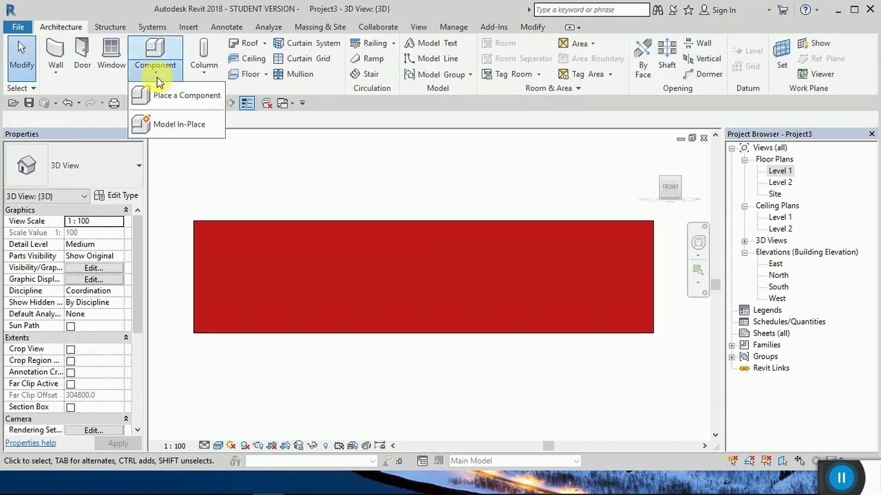
pyautogui.click(148, 124)
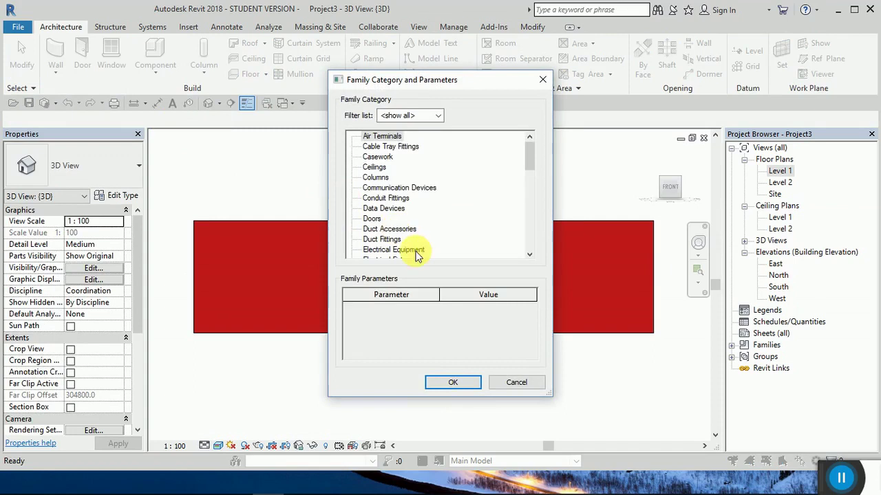
pyautogui.scroll(-5, 461, 238)
pyautogui.scroll(-3, 440, 244)
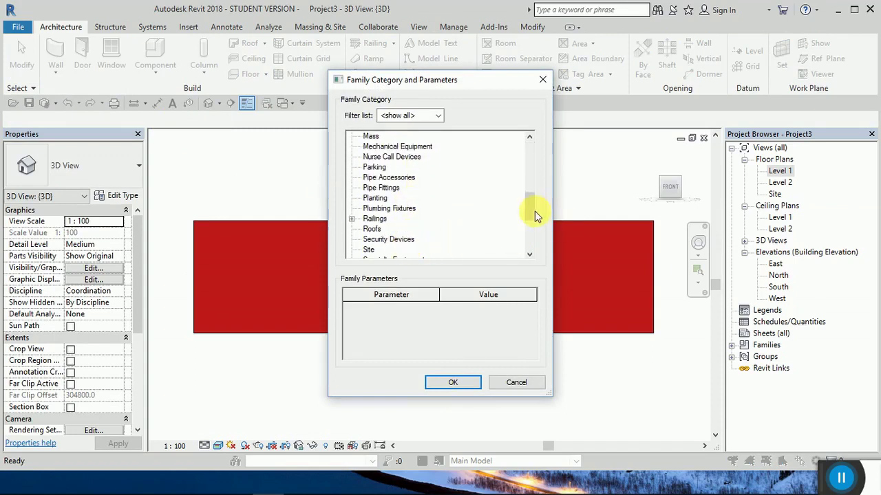
pyautogui.moveTo(534, 213); pyautogui.dragTo(530, 237)
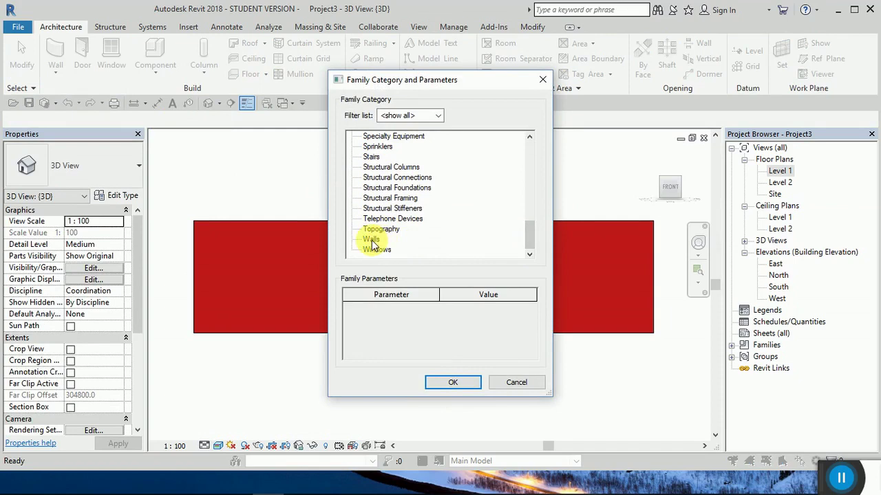
pyautogui.click(451, 383)
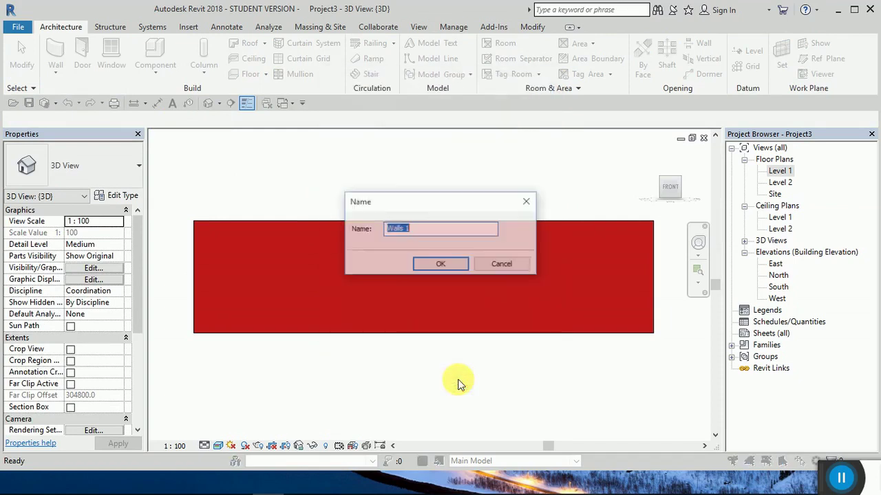
pyautogui.click(449, 267)
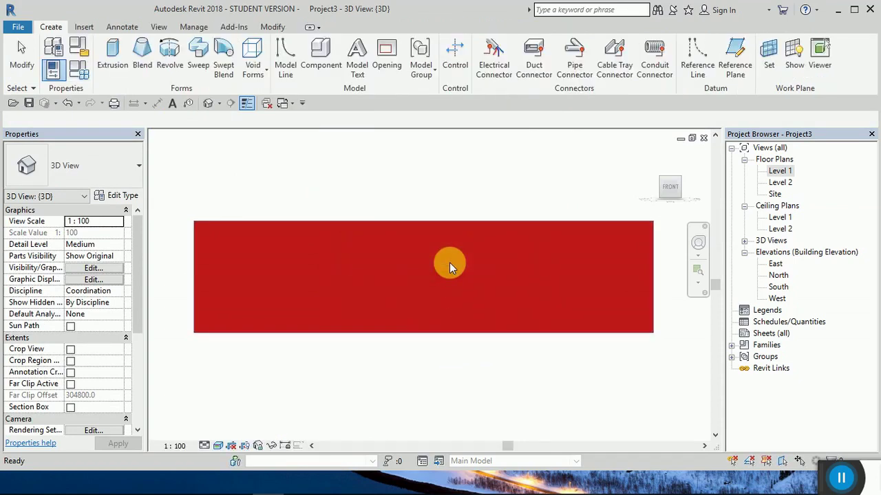
# Start a void extrusion and set its work plane by picking the front face of the wall
pyautogui.click(267, 71)
pyautogui.click(271, 98)
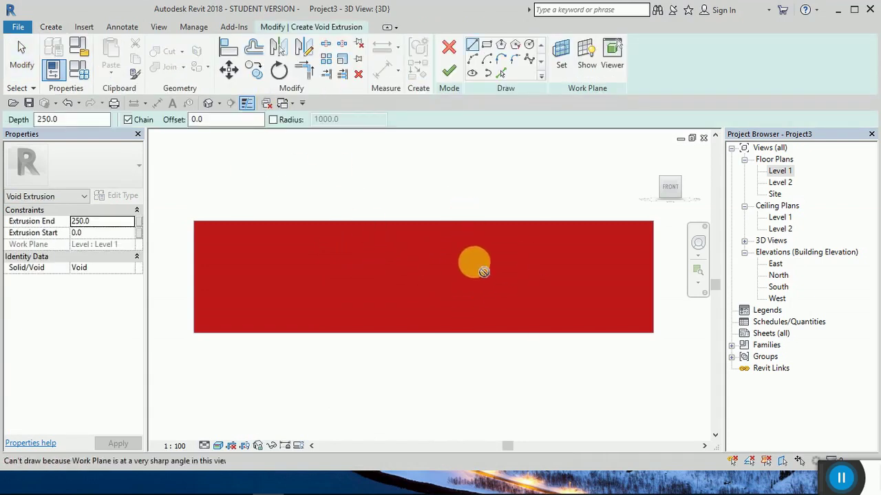
pyautogui.click(562, 68)
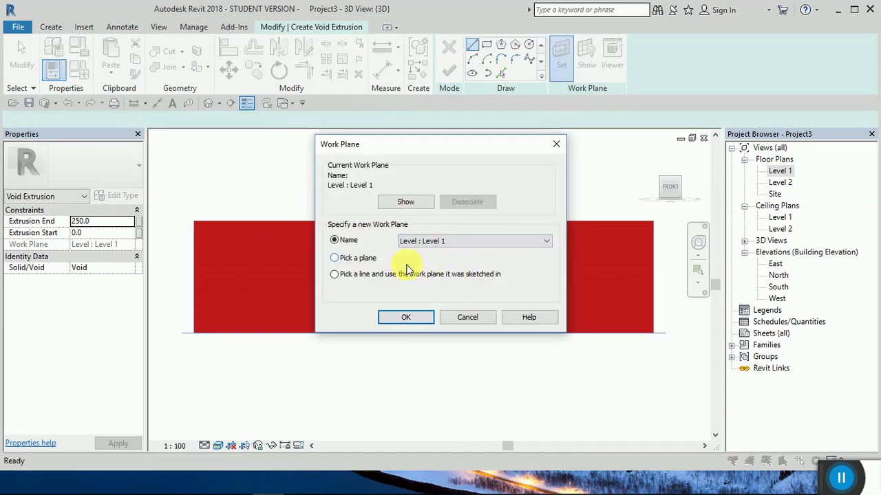
pyautogui.click(406, 319)
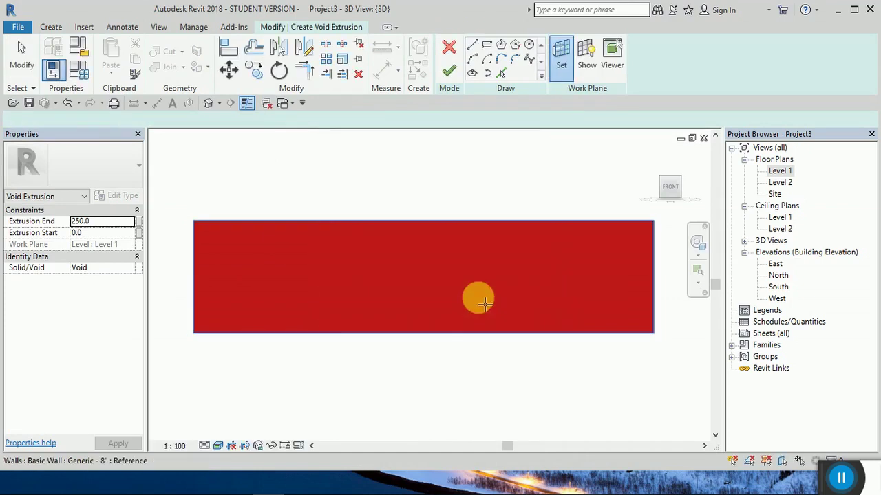
pyautogui.click(530, 255)
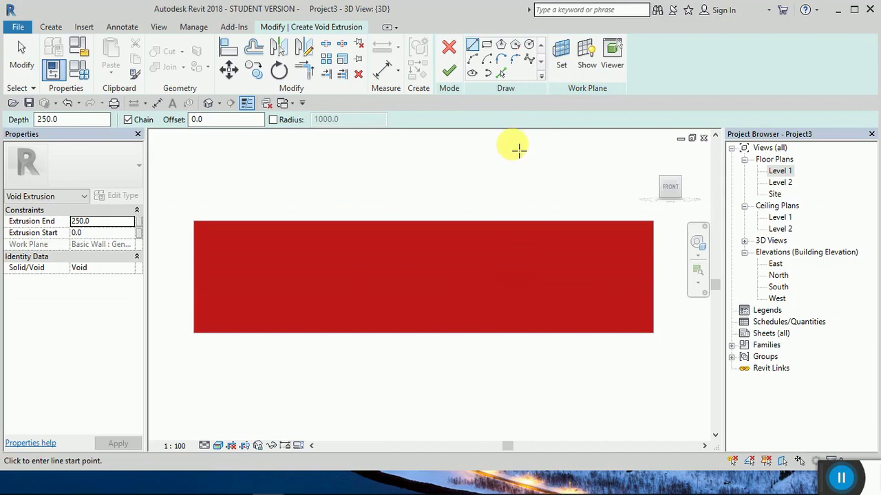
# Sketch a rectangle about 5100 wide and 3400 high near the wall's left end
pyautogui.click(488, 46)
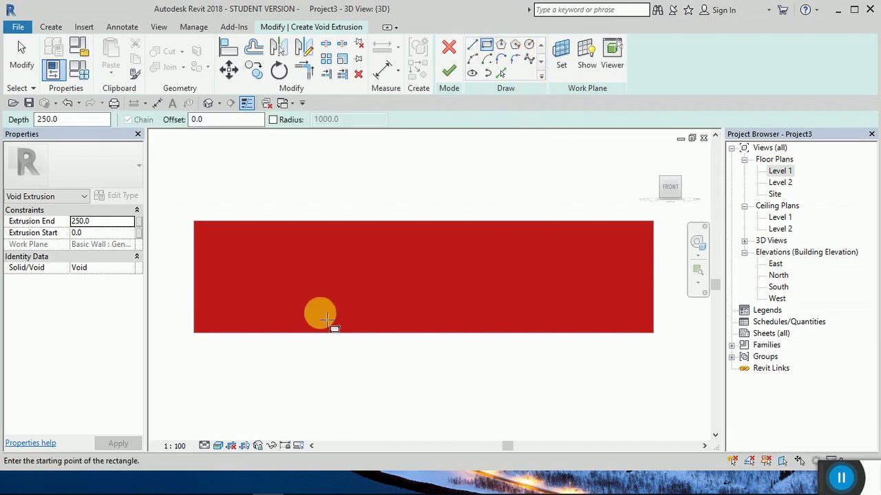
pyautogui.click(214, 253)
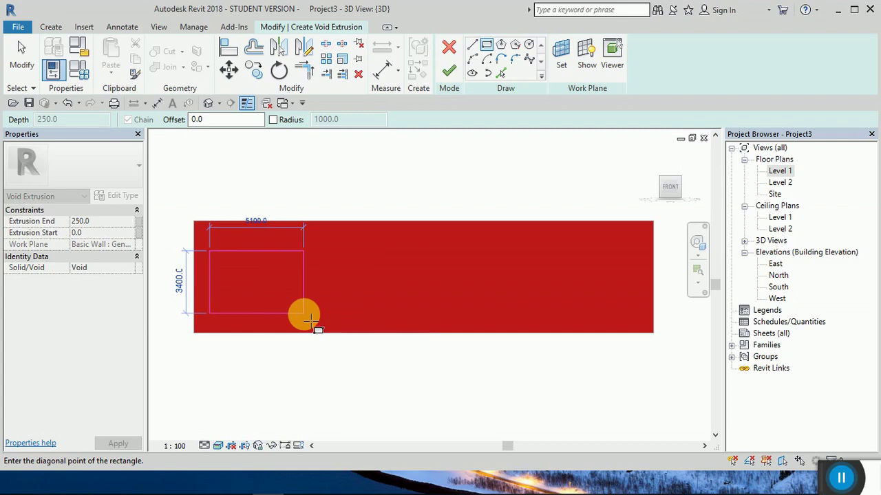
pyautogui.click(307, 316)
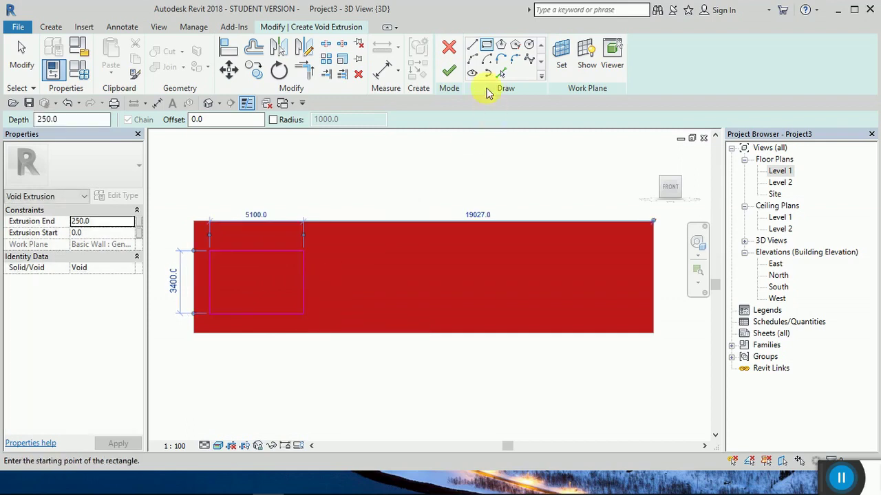
# Draw an arc of about 91° across the rectangle's upper corners and delete the straight line beneath it
pyautogui.click(473, 61)
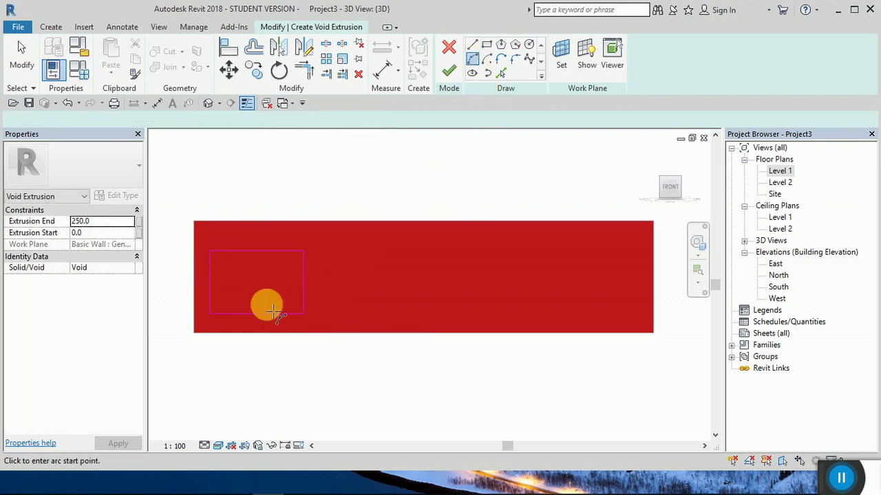
pyautogui.click(216, 255)
pyautogui.click(303, 253)
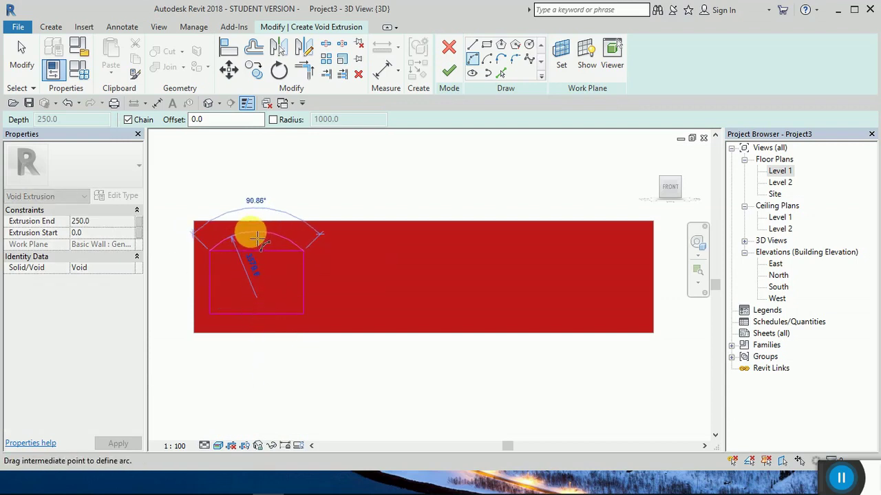
pyautogui.click(257, 237)
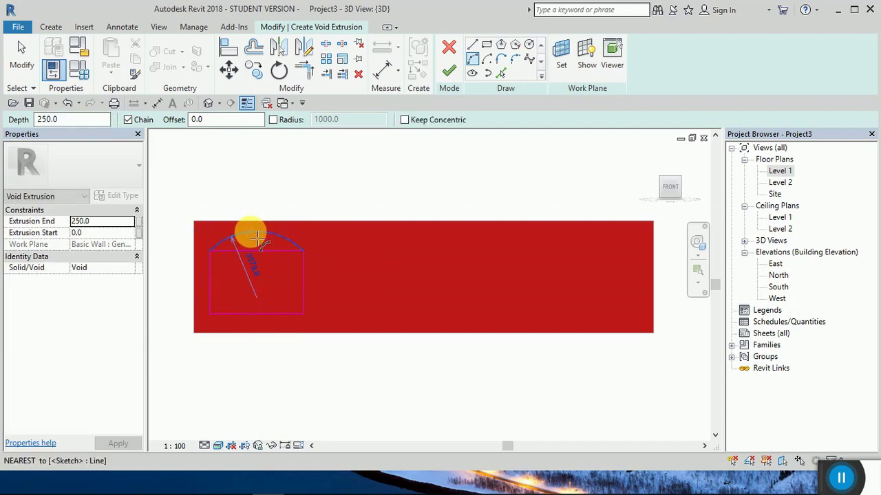
pyautogui.press('Escape')
pyautogui.press('Escape')
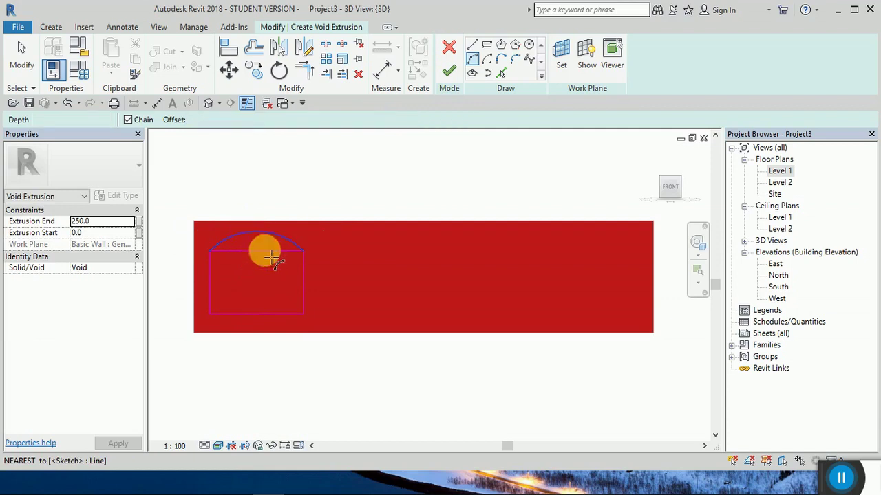
pyautogui.click(275, 250)
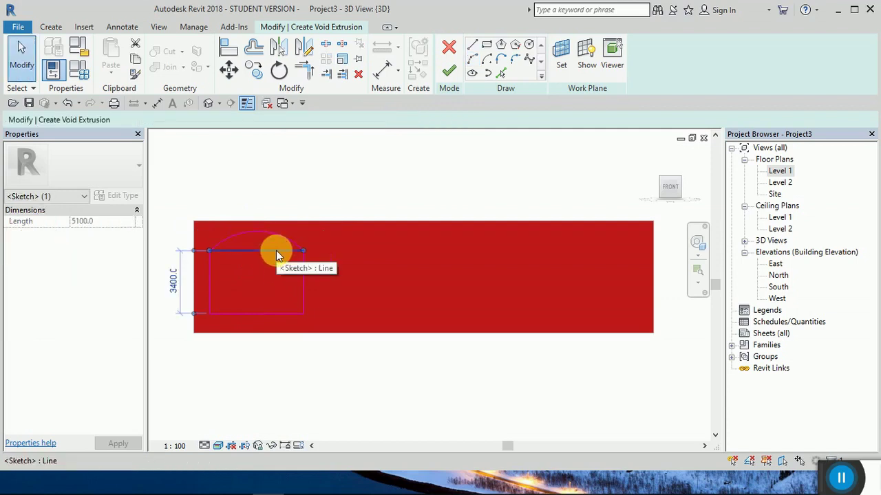
pyautogui.press('Delete')
# Copy the whole arched outline twice to the right along the wall, at a spacing of 7000
pyautogui.moveTo(190, 178); pyautogui.dragTo(314, 335)
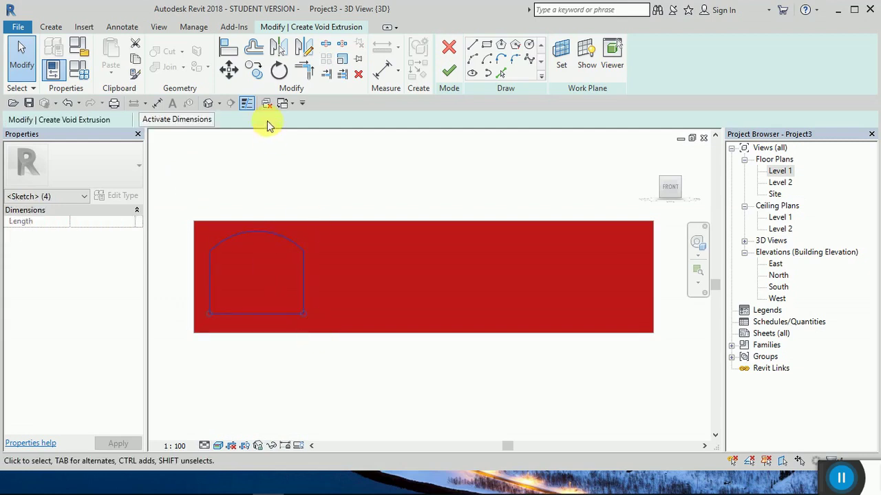
pyautogui.click(254, 69)
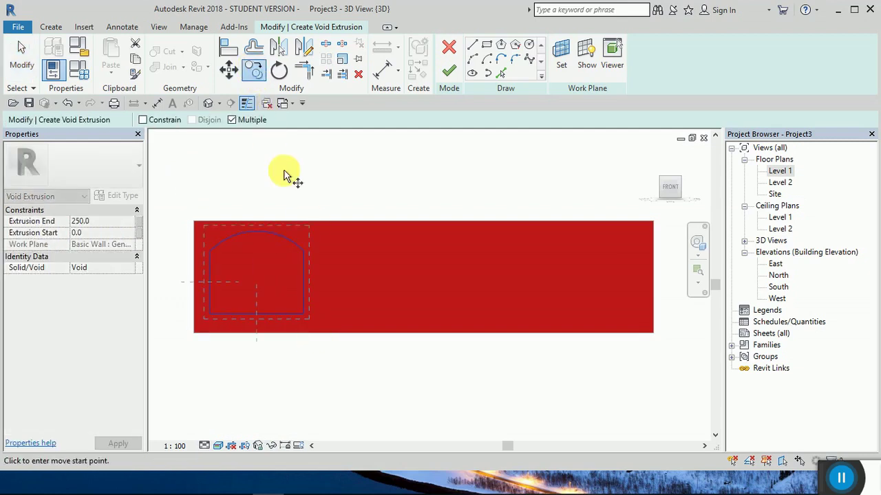
pyautogui.click(194, 334)
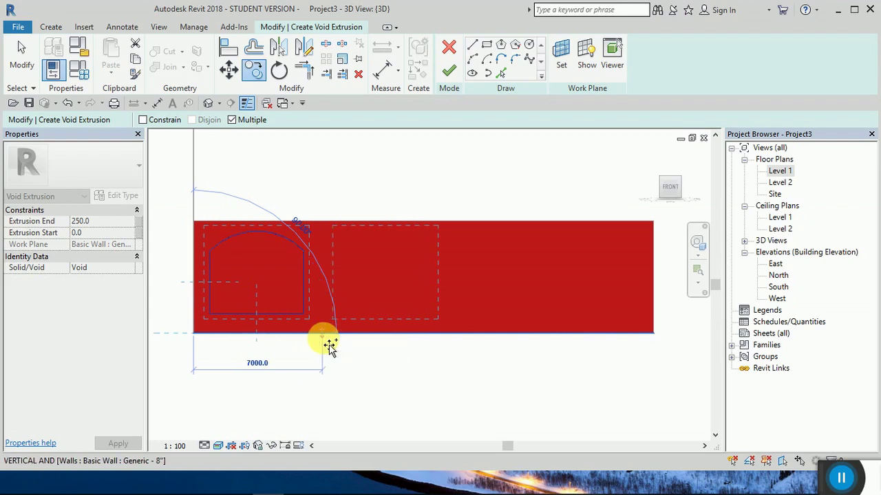
pyautogui.write('7000')
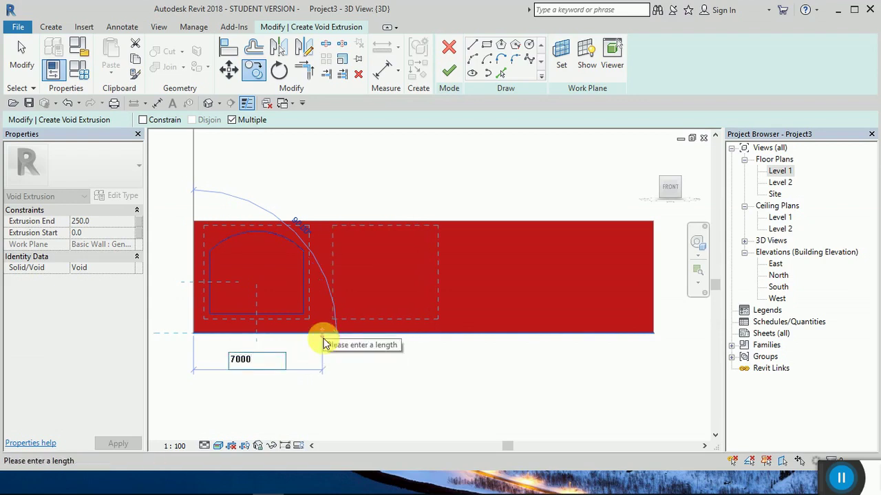
pyautogui.press('Return')
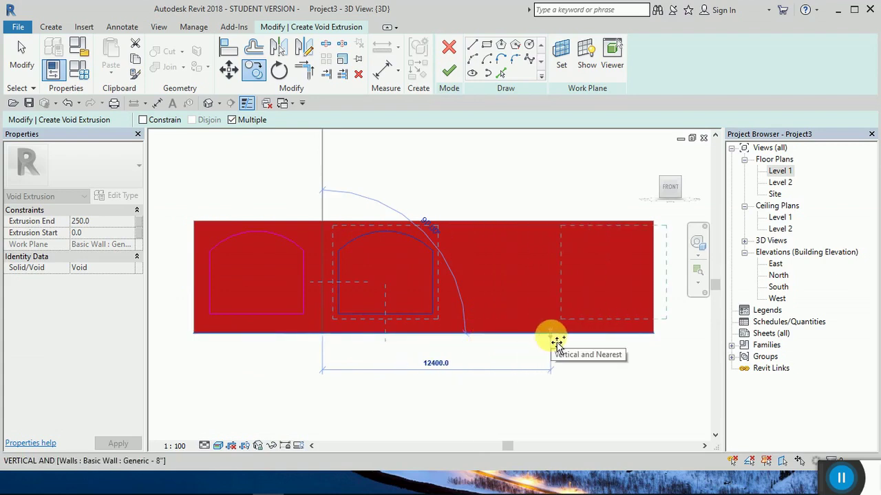
pyautogui.write('70')
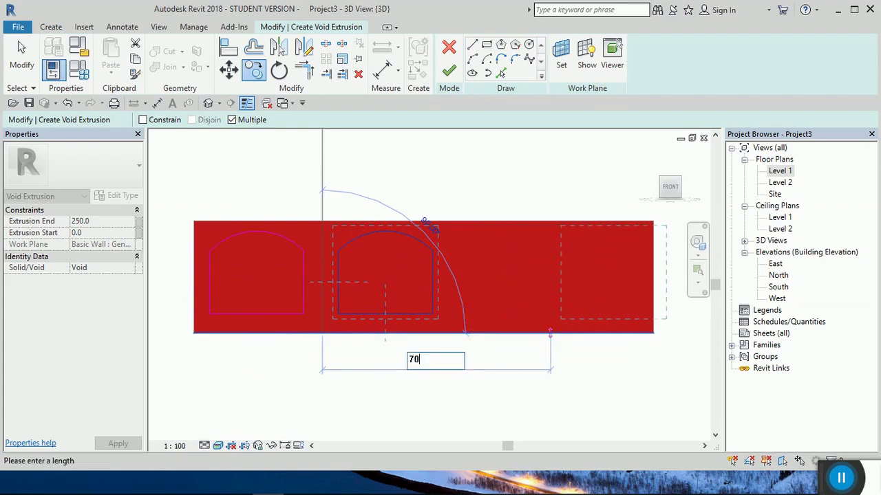
pyautogui.write('00')
pyautogui.press('Return')
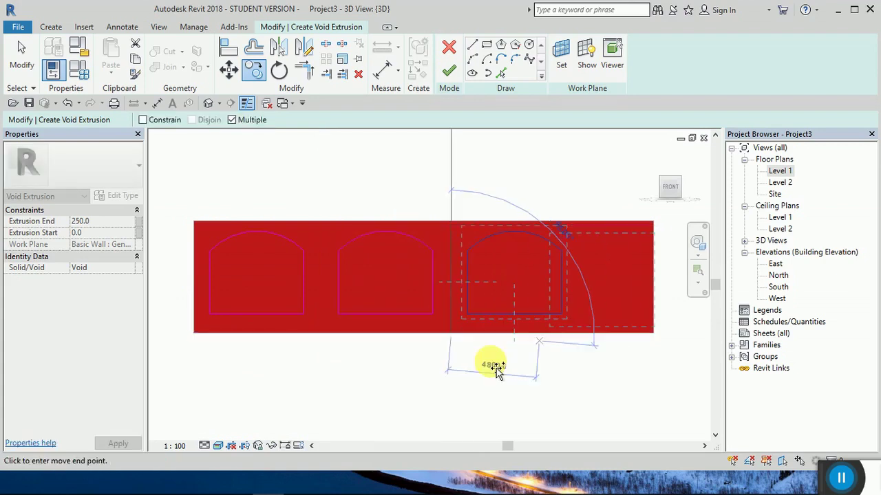
pyautogui.press('Escape')
pyautogui.press('Escape')
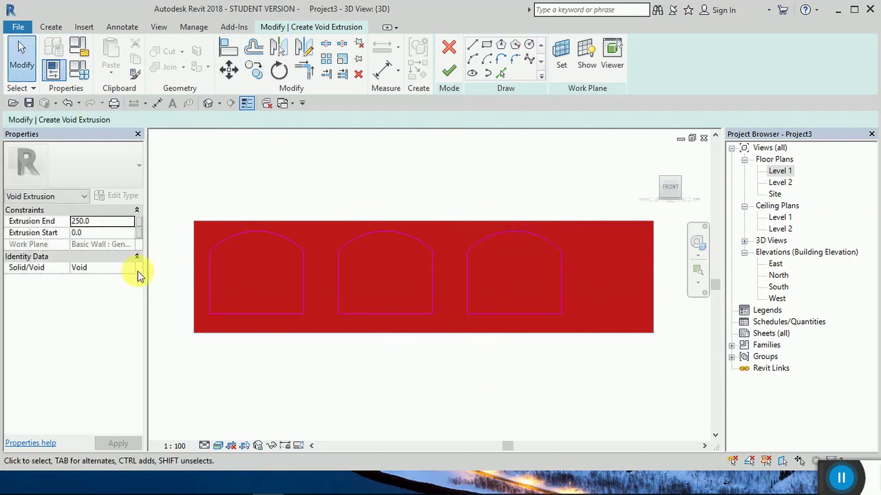
# Set the void's extrusion end to 150 and finish the sketch of the three arched outlines
pyautogui.click(103, 225)
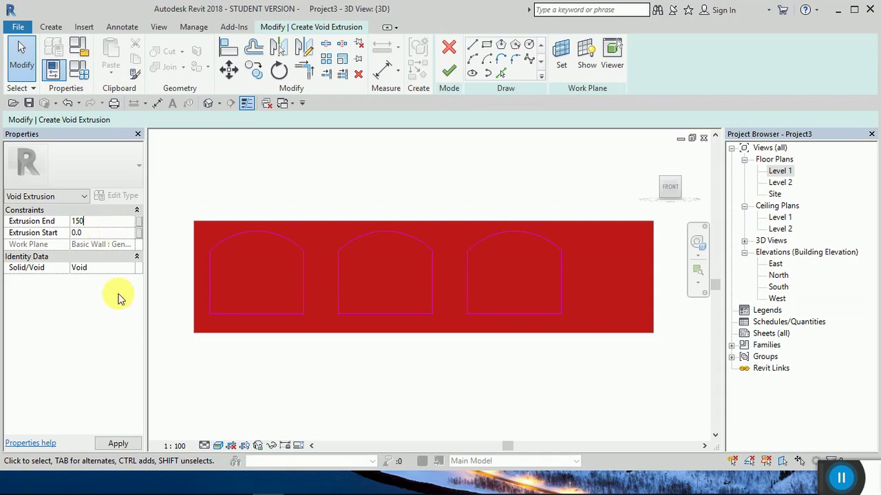
pyautogui.click(117, 444)
pyautogui.click(229, 278)
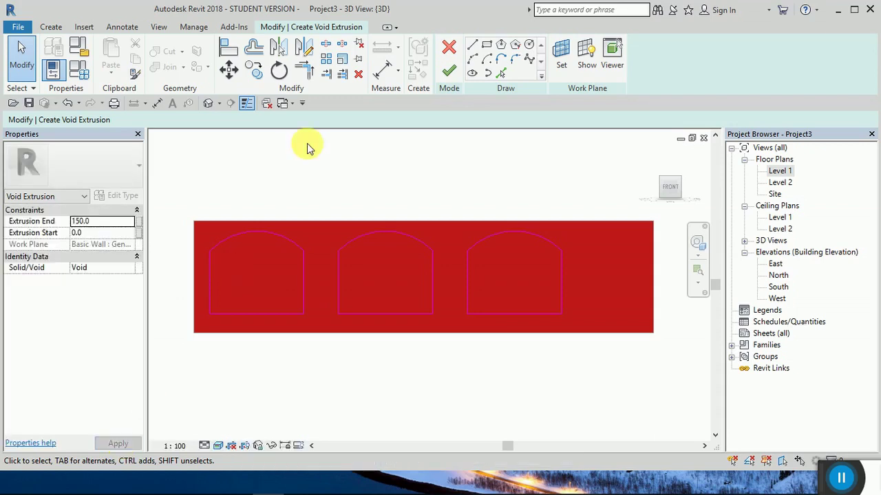
pyautogui.click(450, 72)
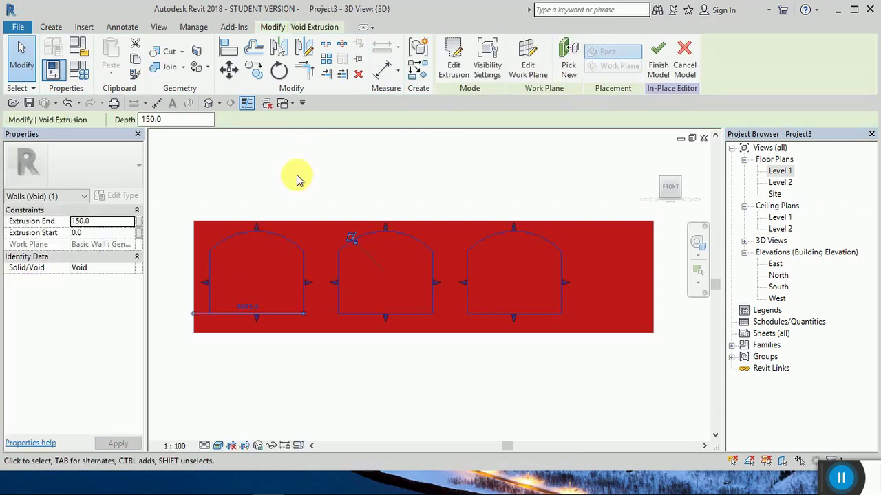
# Cut the wall with the arched void extrusion and finish the in-place model
pyautogui.click(163, 53)
pyautogui.click(322, 246)
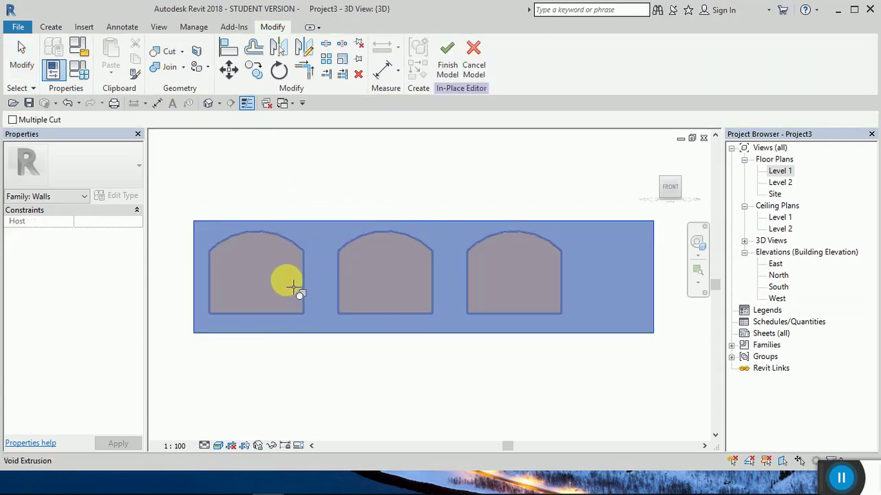
pyautogui.click(293, 286)
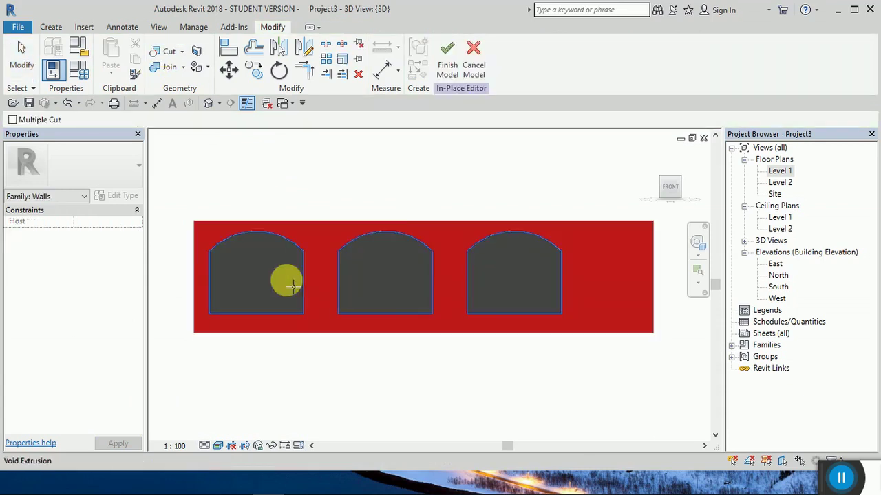
pyautogui.click(447, 66)
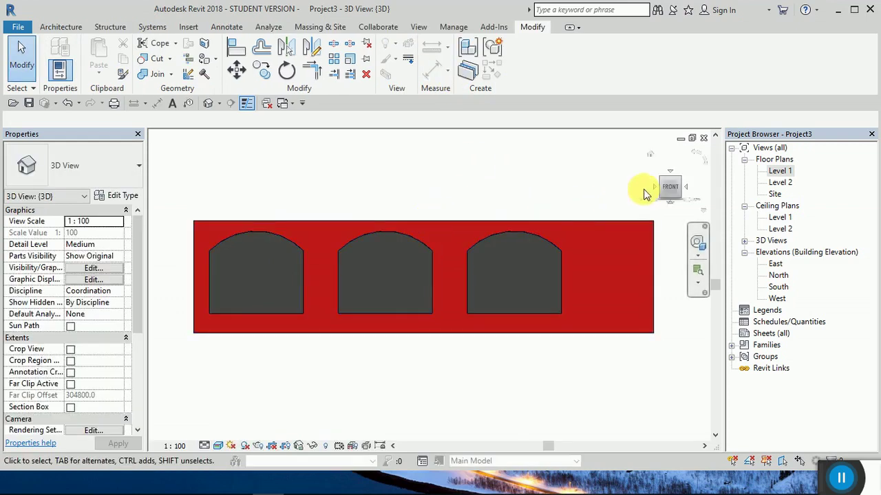
# Examine the arched recesses from an angled 3D view and select the wall
pyautogui.scroll(-3, 448, 220)
pyautogui.keyDown('shift'); pyautogui.moveTo(240, 268); pyautogui.dragTo(323, 323, button='middle'); pyautogui.keyUp('shift')
pyautogui.scroll(3, 428, 241)
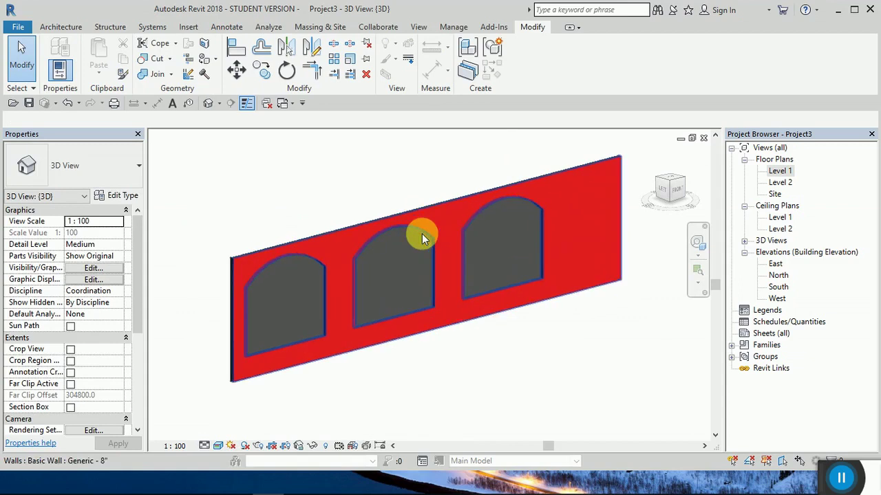
pyautogui.scroll(1, 446, 254)
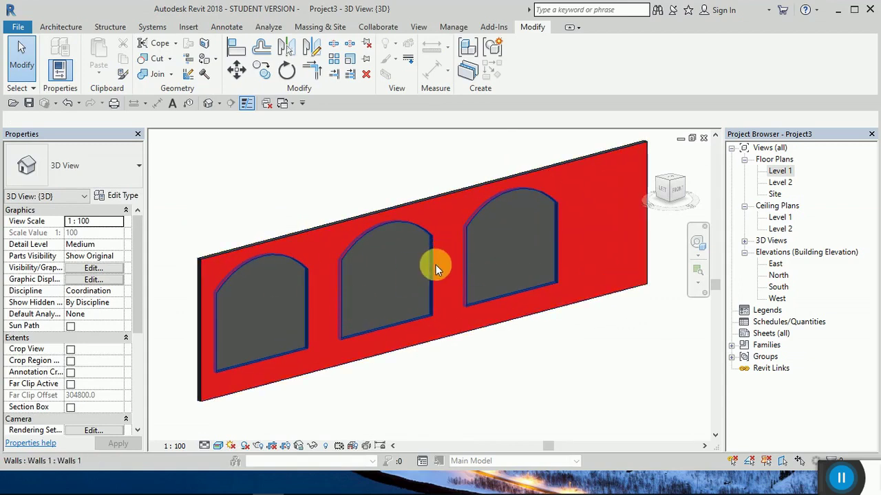
pyautogui.click(319, 289)
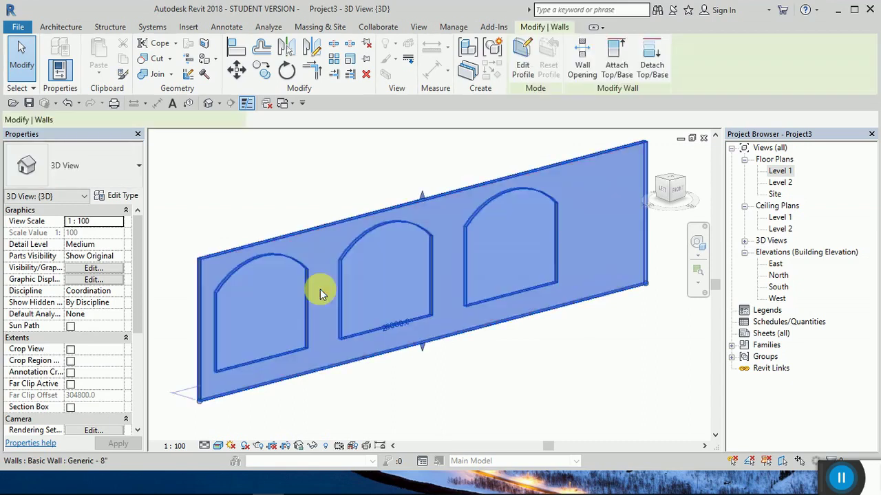
# Set the selected wall type's default wrapping at ends to Interior, apply the change and deselect the wall
pyautogui.click(125, 197)
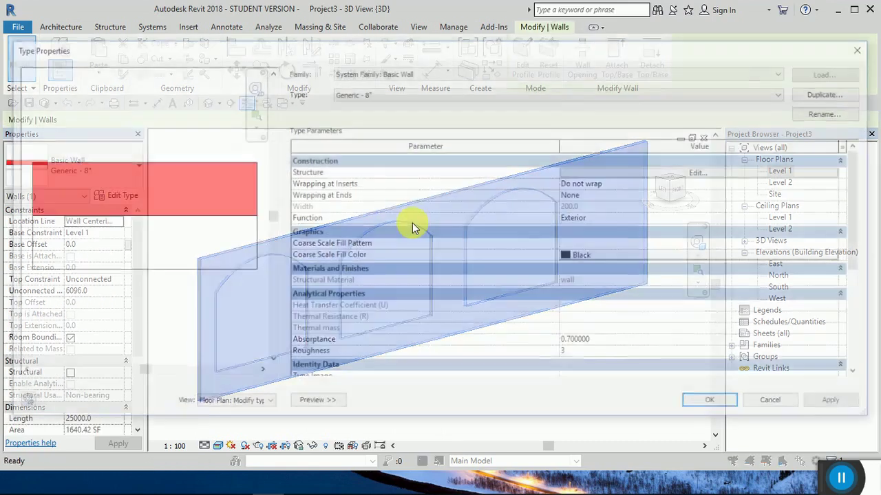
pyautogui.click(719, 172)
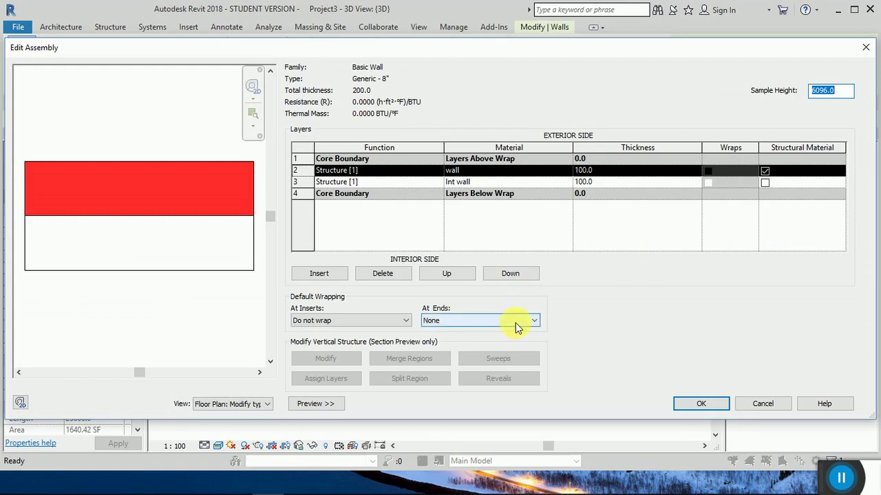
pyautogui.click(534, 320)
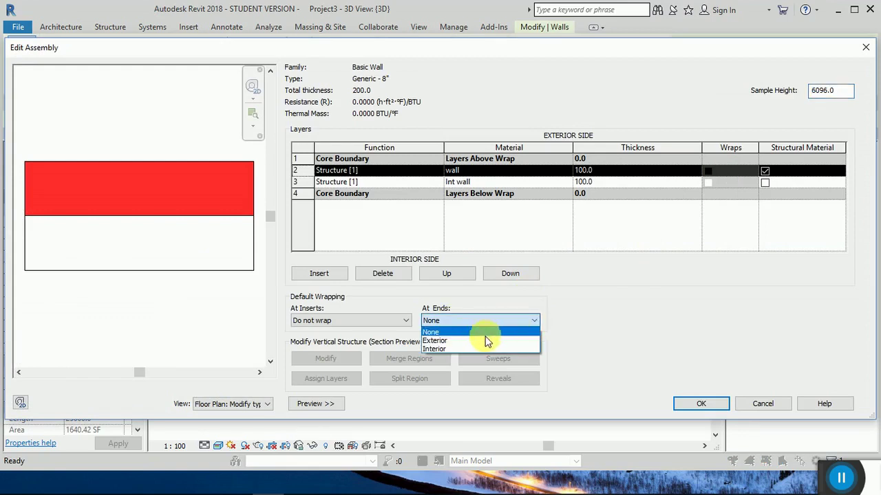
pyautogui.click(451, 351)
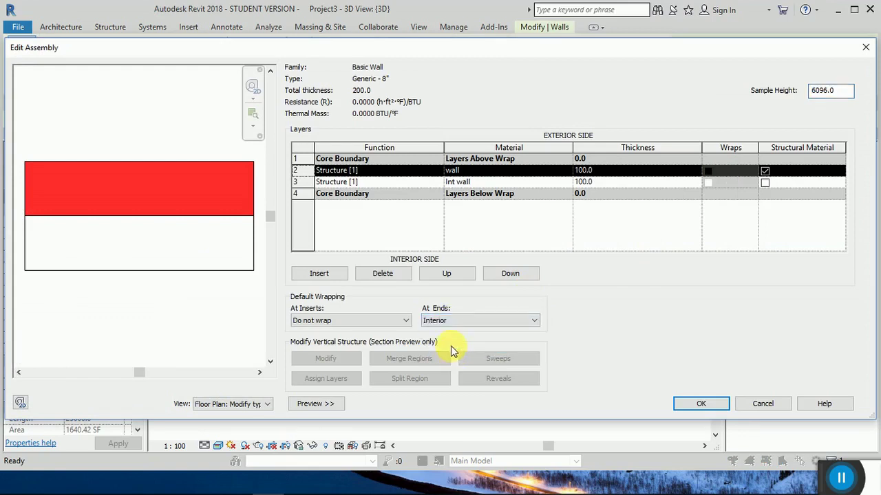
pyautogui.click(712, 404)
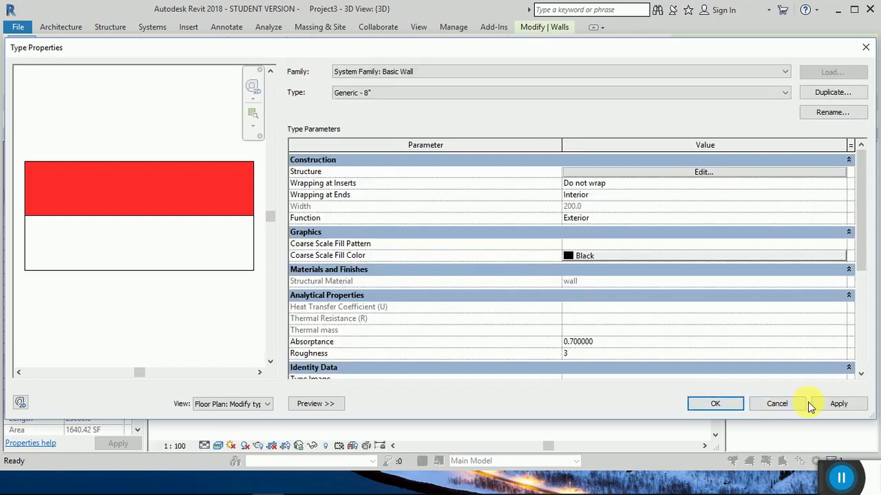
pyautogui.click(820, 405)
pyautogui.click(715, 404)
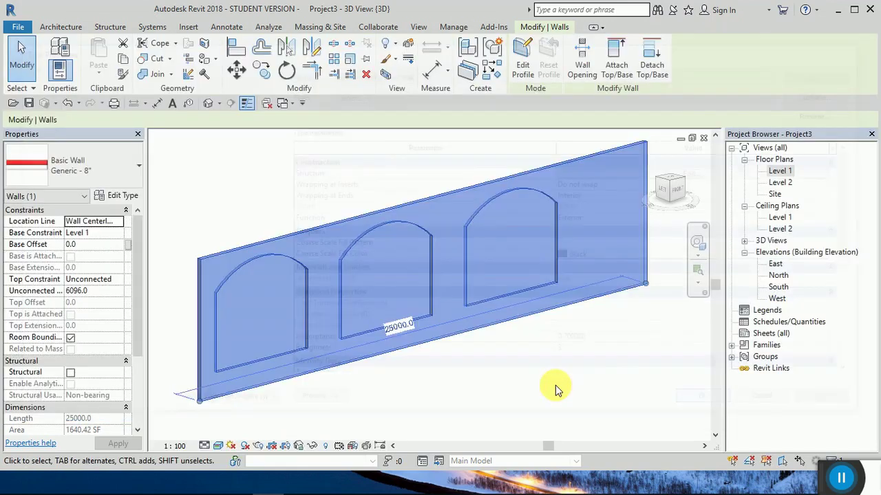
pyautogui.click(509, 387)
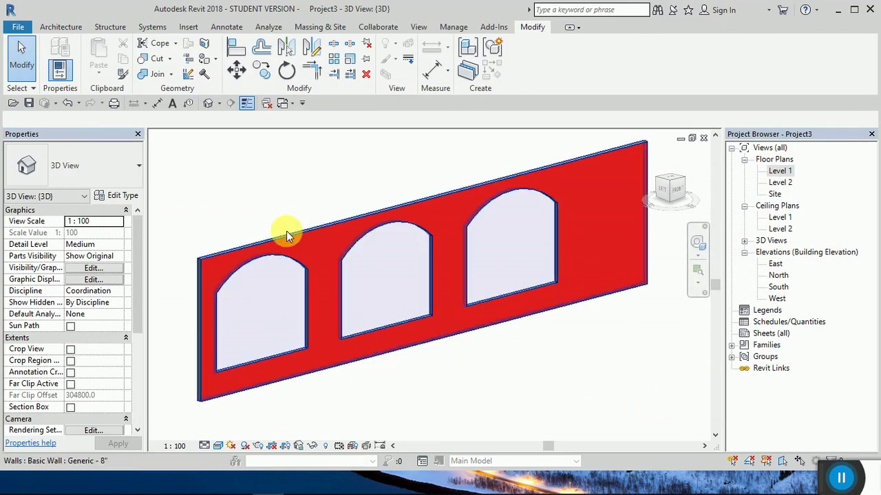
# Set the wall type's default wrapping at ends to Exterior, apply the change and deselect the wall
pyautogui.click(316, 249)
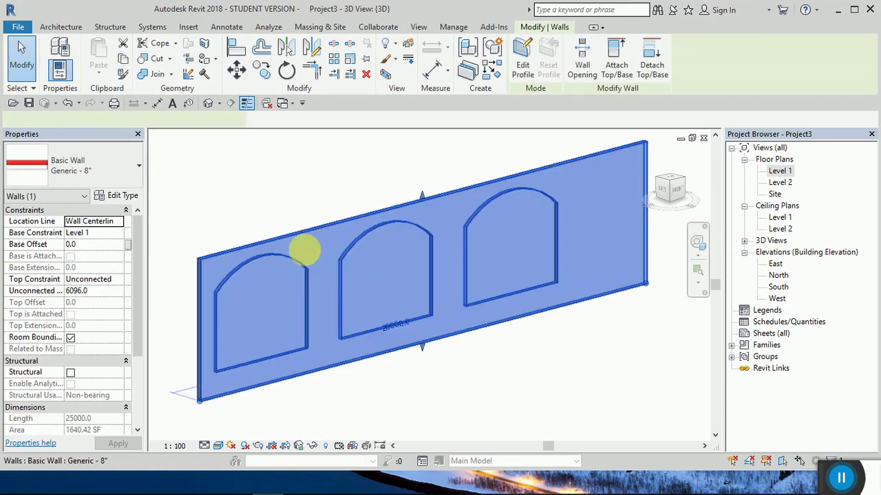
pyautogui.click(116, 196)
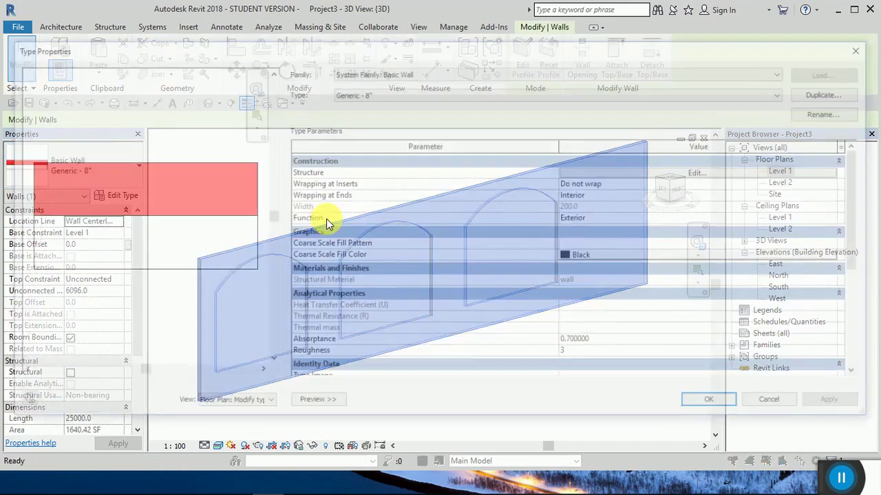
pyautogui.click(692, 171)
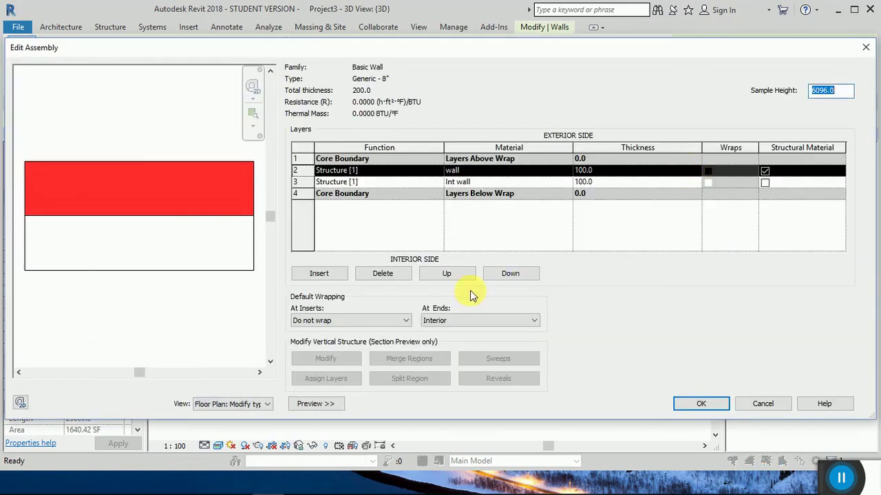
pyautogui.click(492, 320)
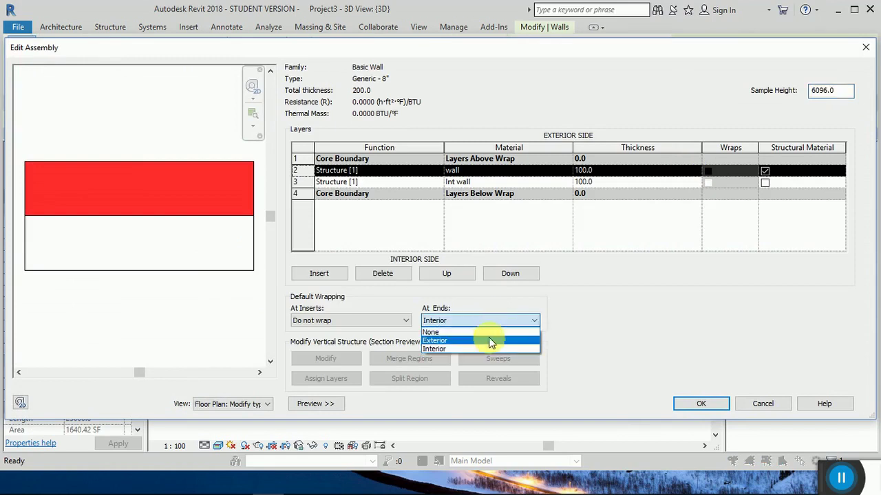
pyautogui.click(454, 340)
pyautogui.click(697, 404)
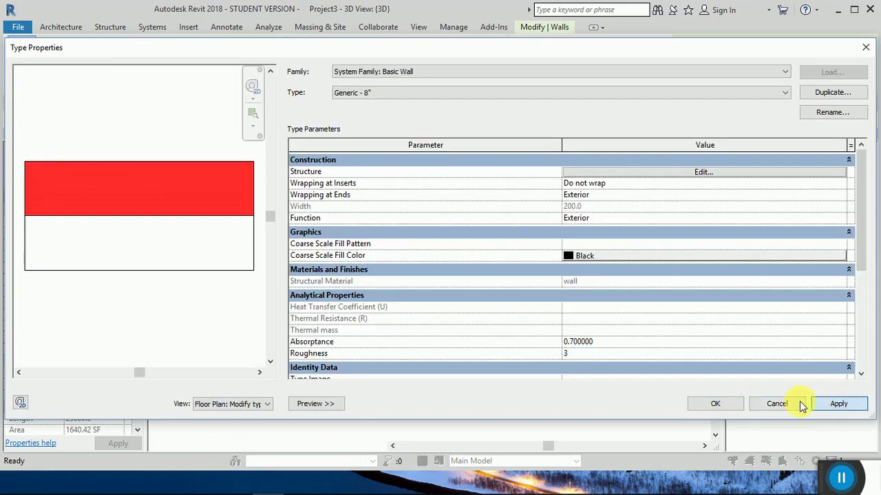
pyautogui.click(724, 405)
pyautogui.click(523, 374)
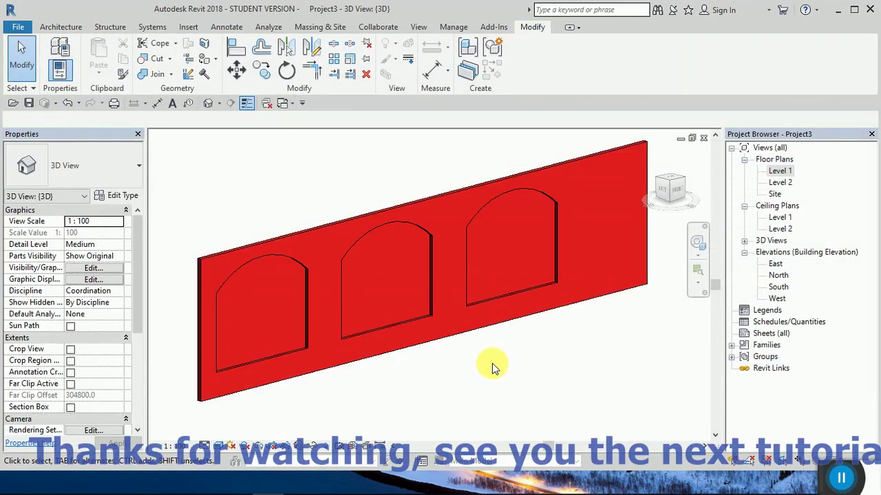
pyautogui.moveTo(467, 290); pyautogui.dragTo(470, 294, button='middle')
pyautogui.keyDown('shift'); pyautogui.moveTo(441, 362); pyautogui.dragTo(413, 316, button='middle'); pyautogui.keyUp('shift')
pyautogui.scroll(1, 413, 317)
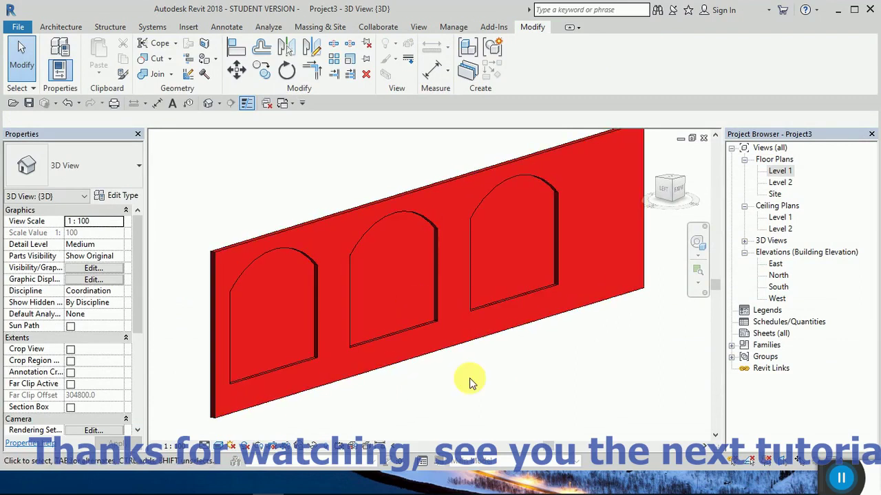